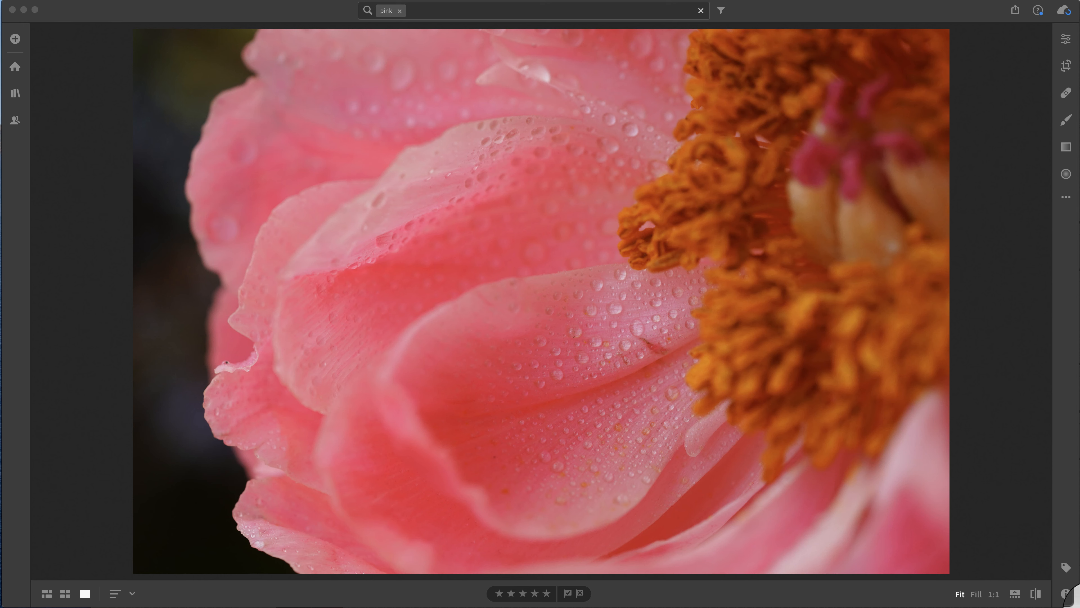
Check the photo's info details and inspect the water drops and petal blemishes at 1:1 magnification
left_click(1066, 594)
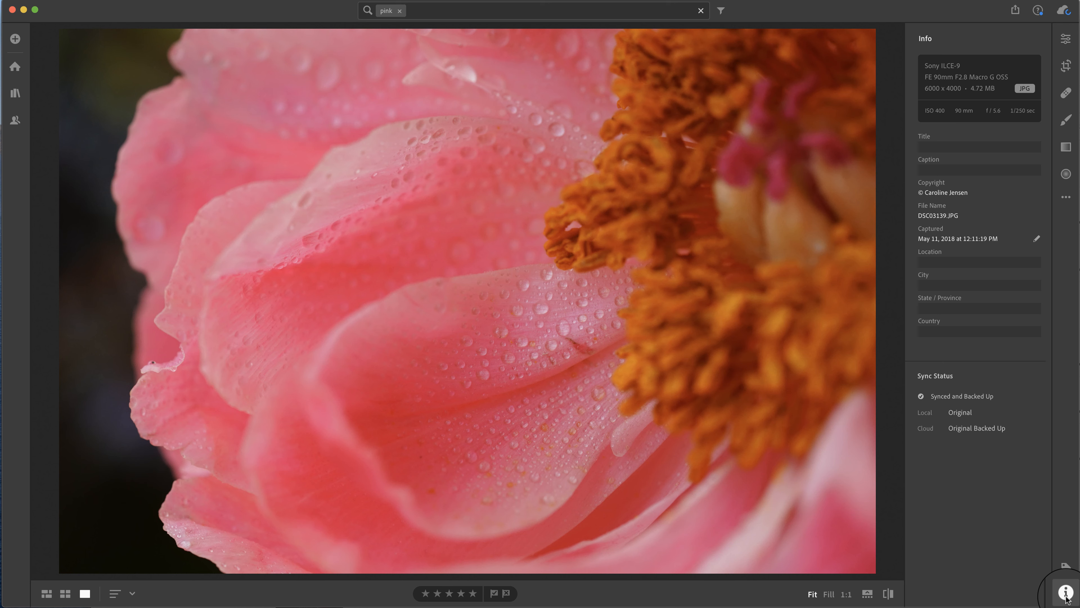
left_click(1066, 593)
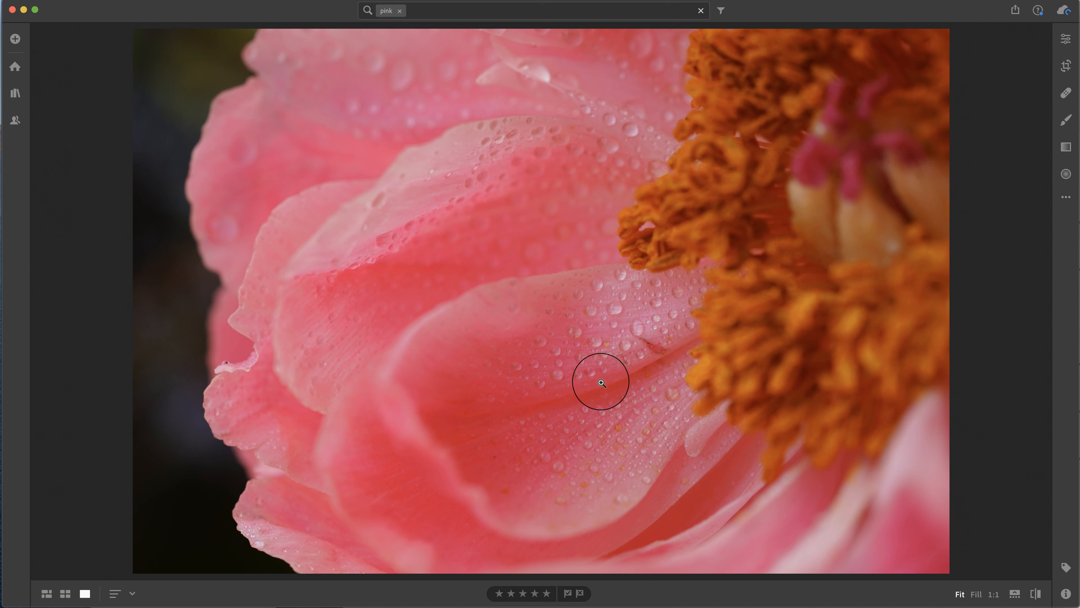
left_click(652, 345)
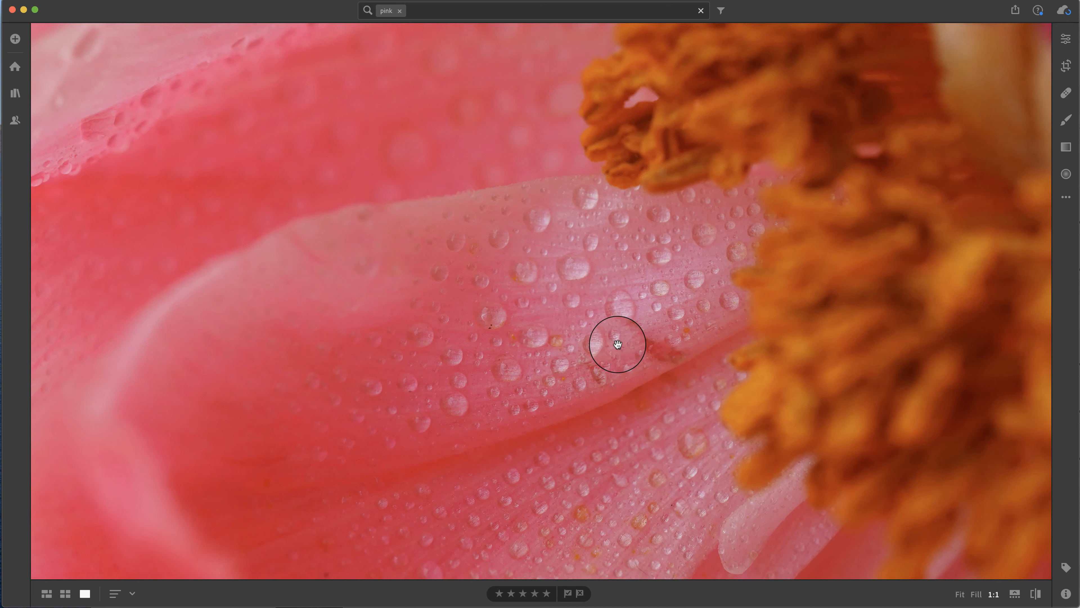
scroll(617, 343, "down", 3)
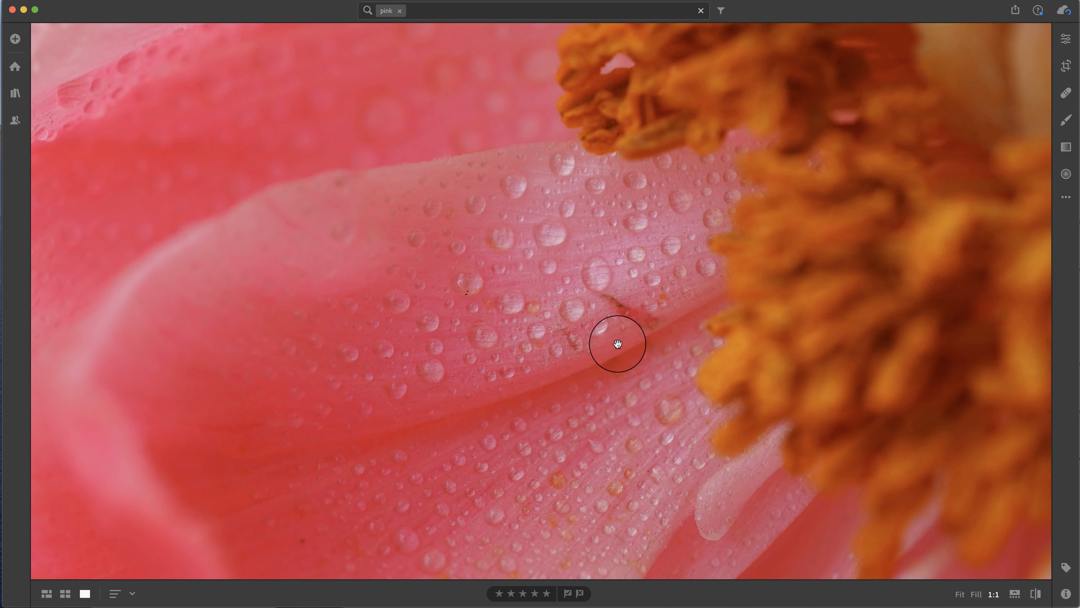
left_click(617, 341)
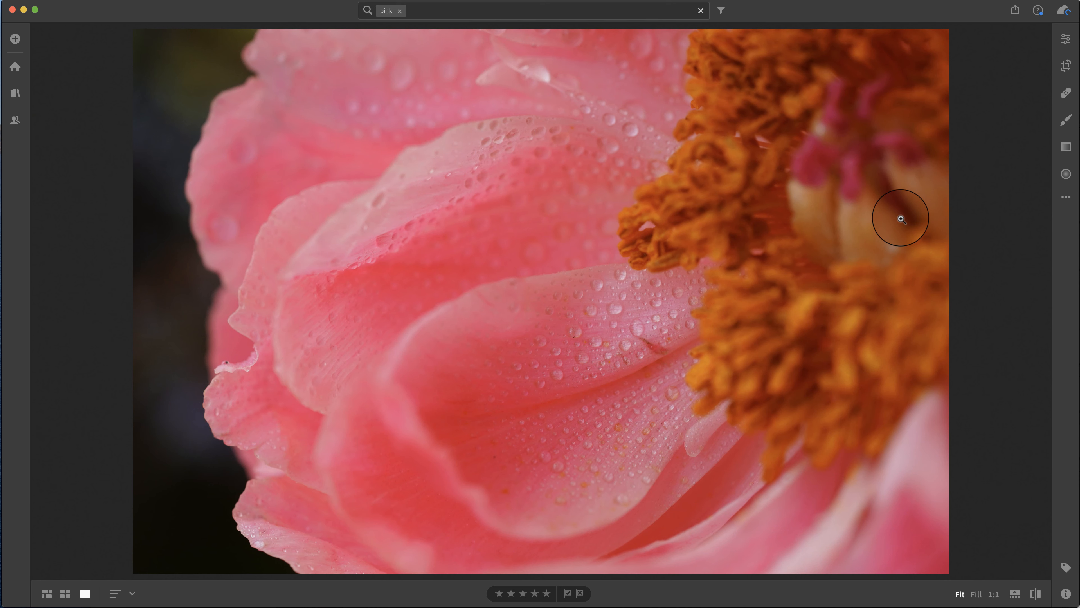
Try lowering the whole photo's Saturation to -30 and reset it
left_click(1066, 39)
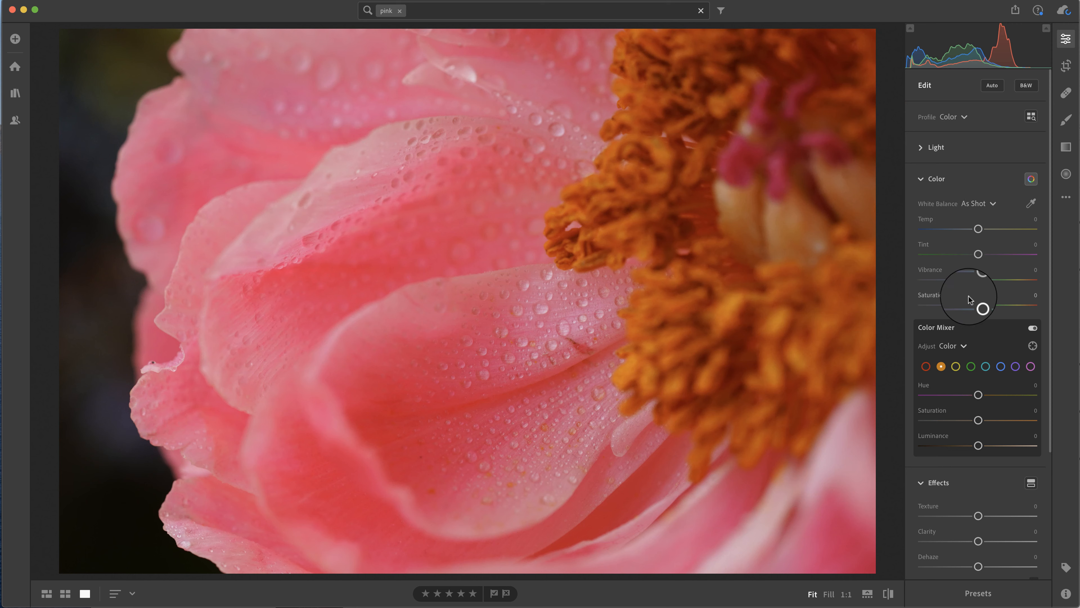
left_click_drag(978, 304, 962, 305)
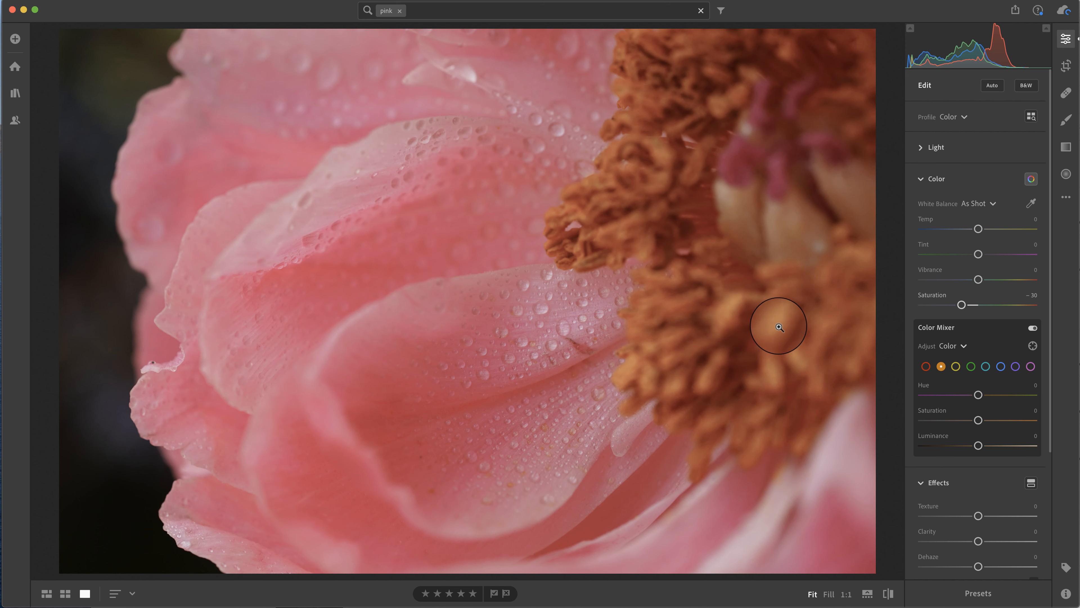
double_click(931, 294)
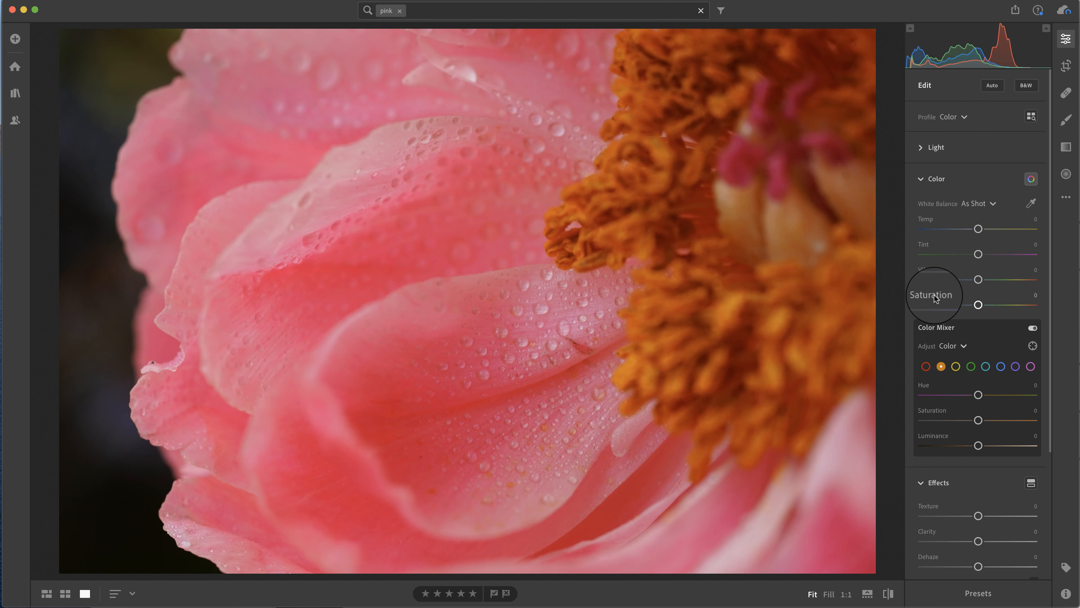
Try painting a Saturation -35 brush adjustment over the lower petals and reset the photo to its original state
left_click(1066, 121)
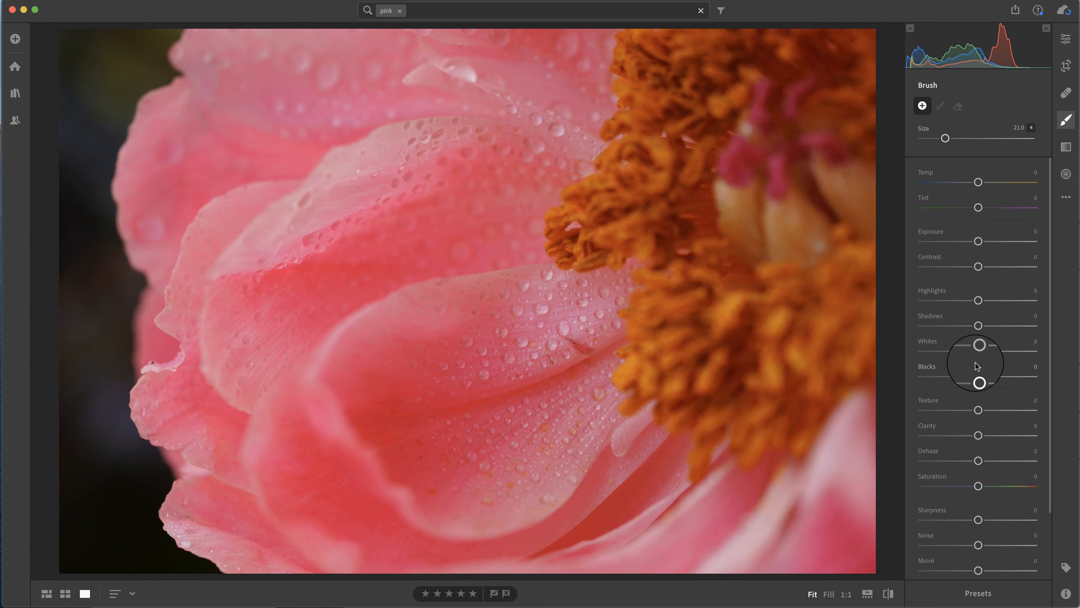
left_click_drag(976, 487, 958, 486)
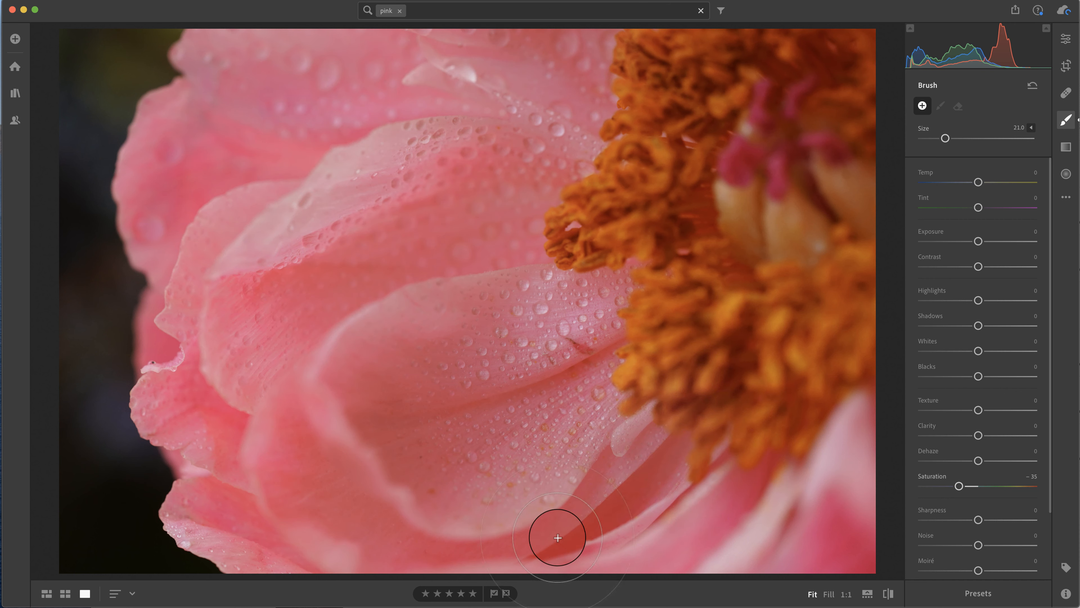
left_click_drag(555, 526, 562, 545)
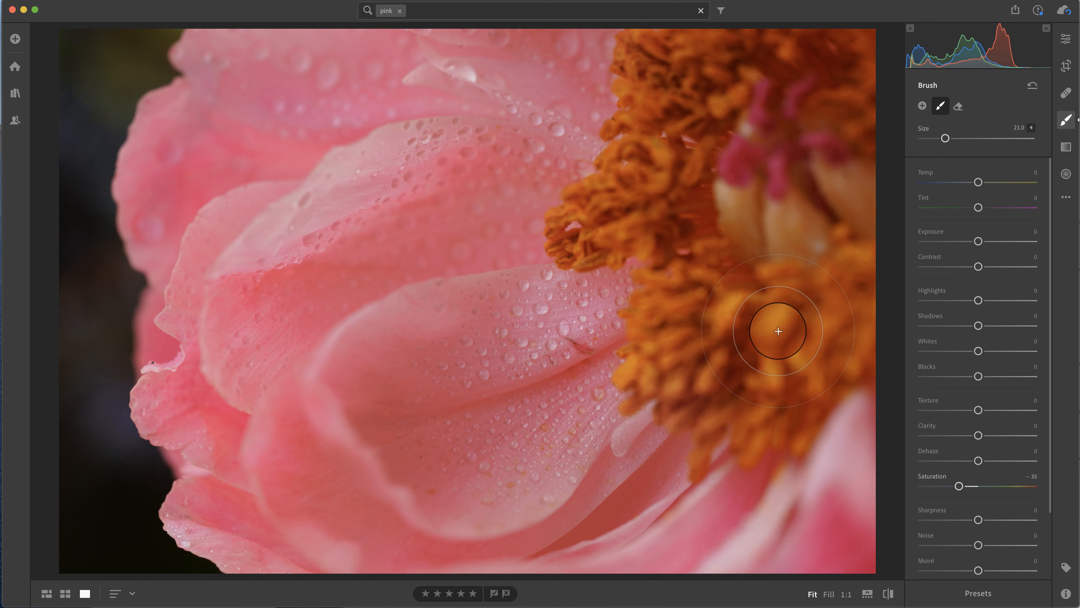
left_click(1065, 196)
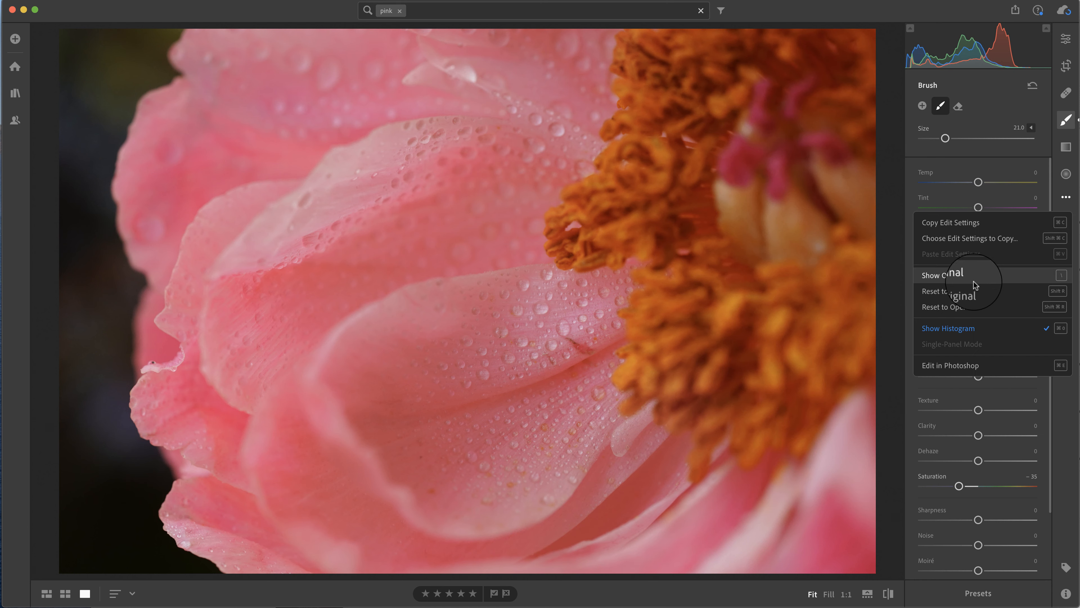
left_click(952, 291)
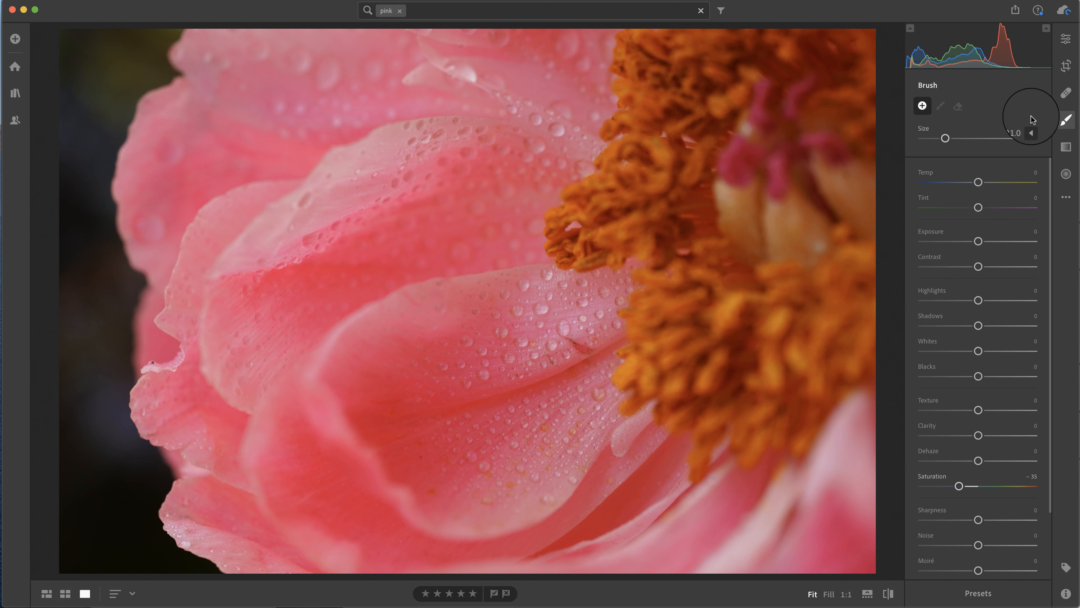
left_click(1065, 120)
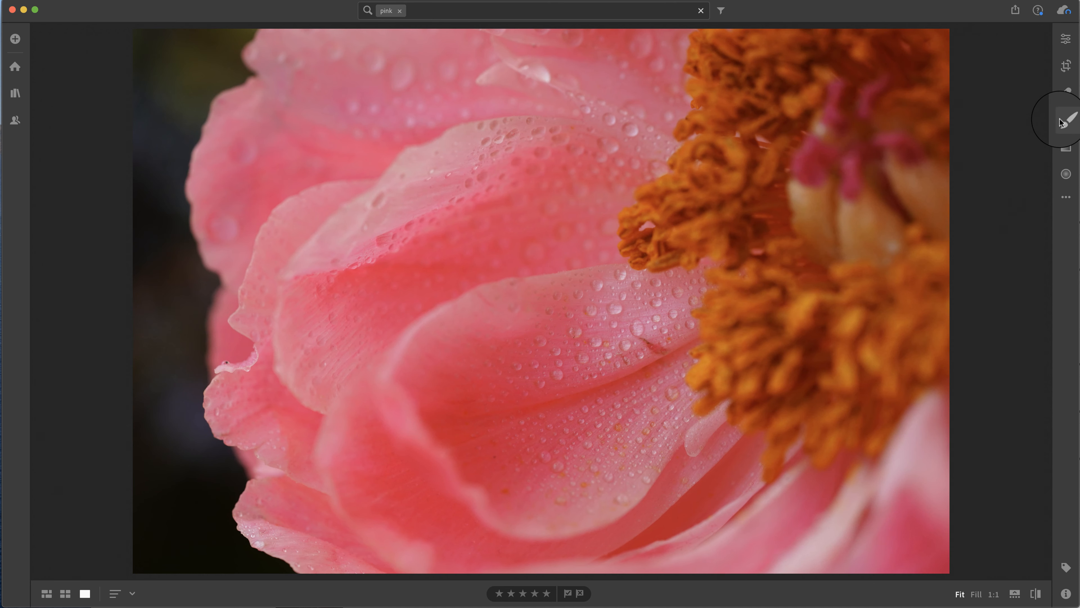
Lower the Saturation of the reds to -32 in the Color Mixer
left_click(1066, 39)
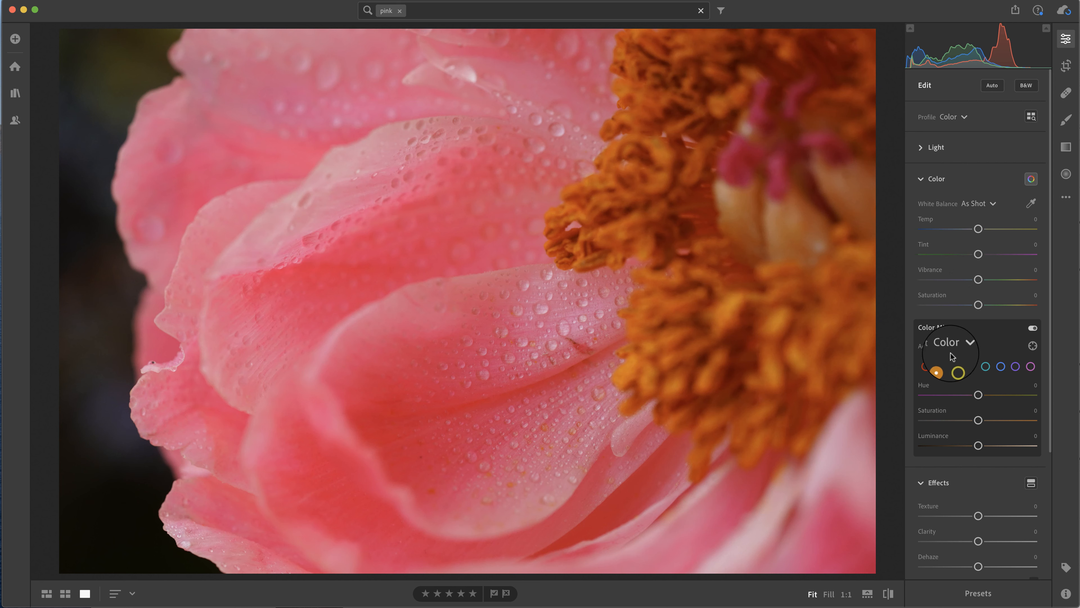
left_click(926, 367)
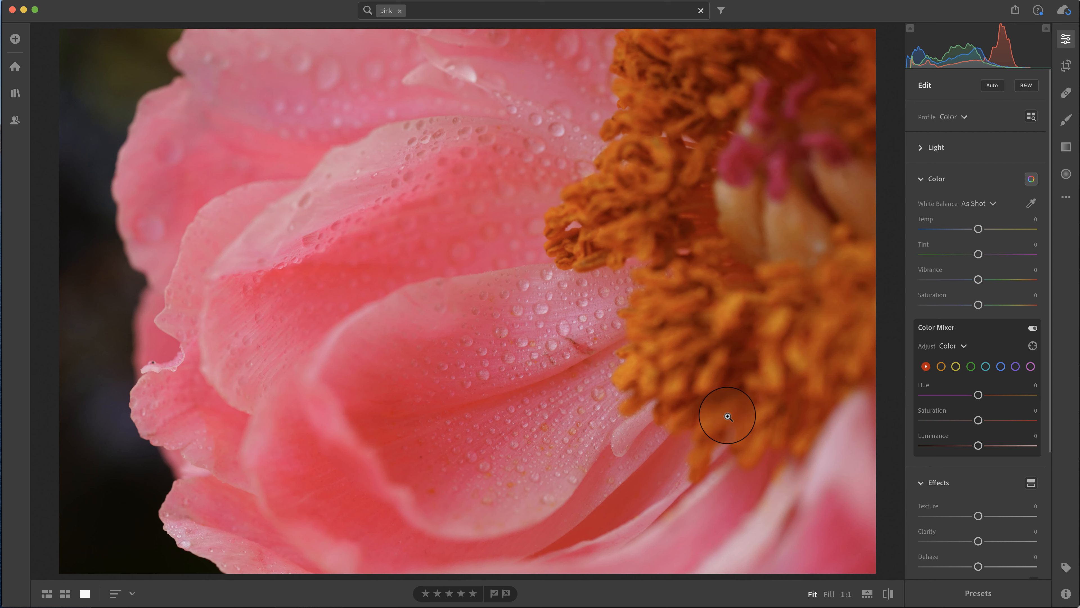
left_click_drag(976, 419, 961, 423)
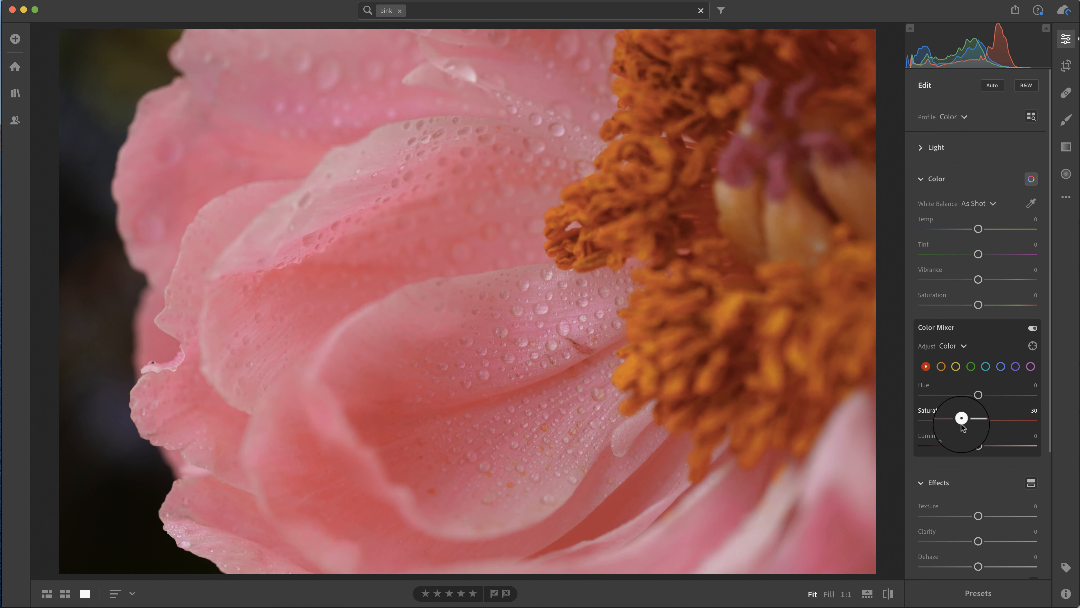
left_click_drag(961, 425, 960, 424)
left_click_drag(962, 426, 961, 425)
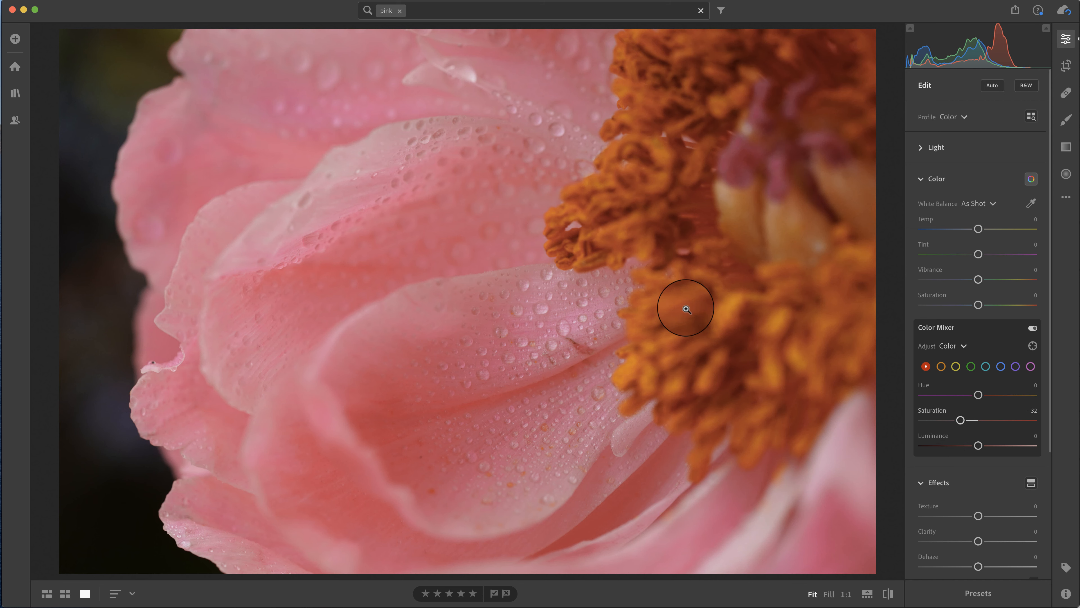
Set the oranges in the Color Mixer to Saturation -14 and Luminance +29
left_click(941, 366)
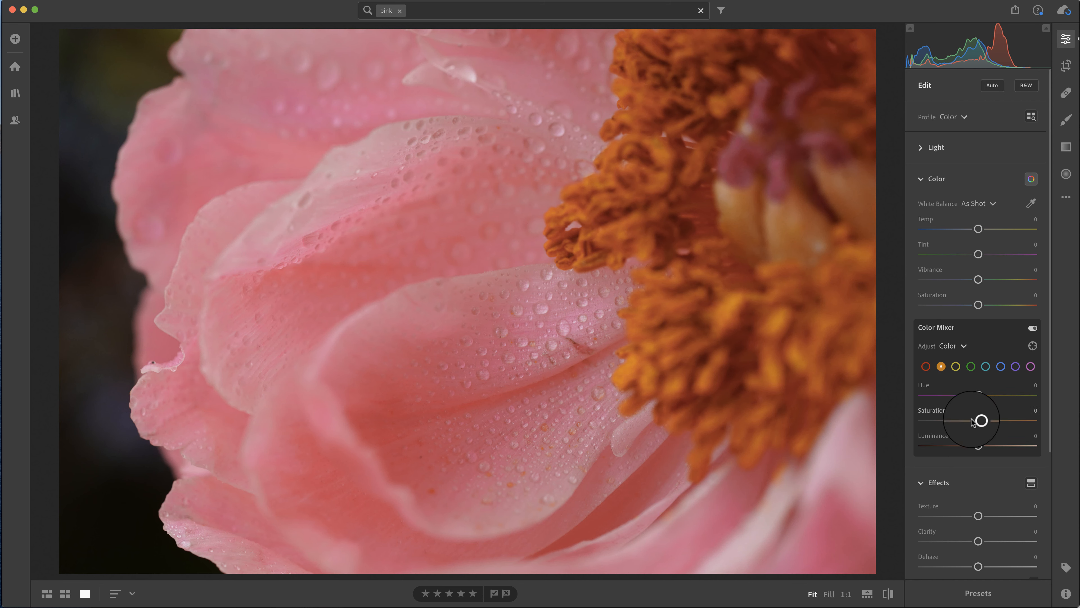
left_click_drag(971, 418, 968, 423)
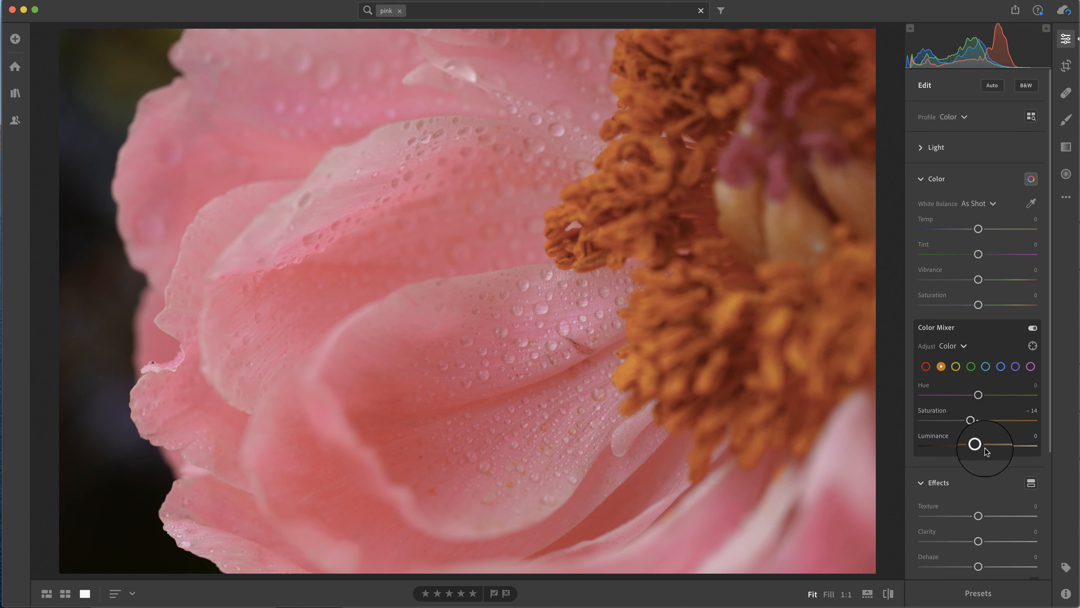
mouse_move(977, 445)
left_mouse_down()
mouse_move(1030, 446)
mouse_move(996, 448)
left_mouse_up()
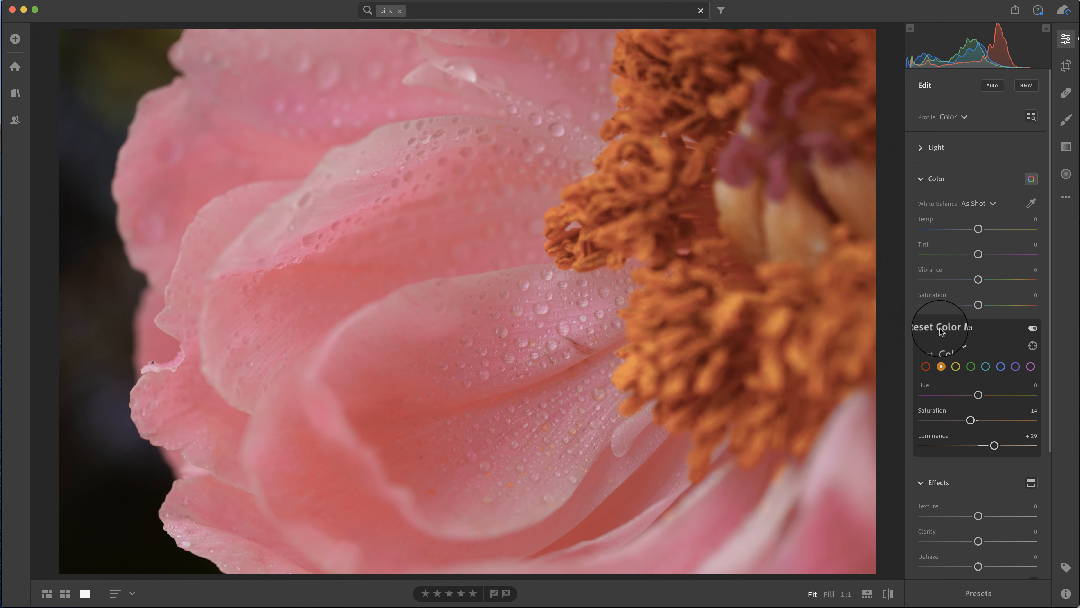
Heal the brown tear and the small dark spot on the droplet-covered petal with a size 49 Healing Brush
left_click(586, 349)
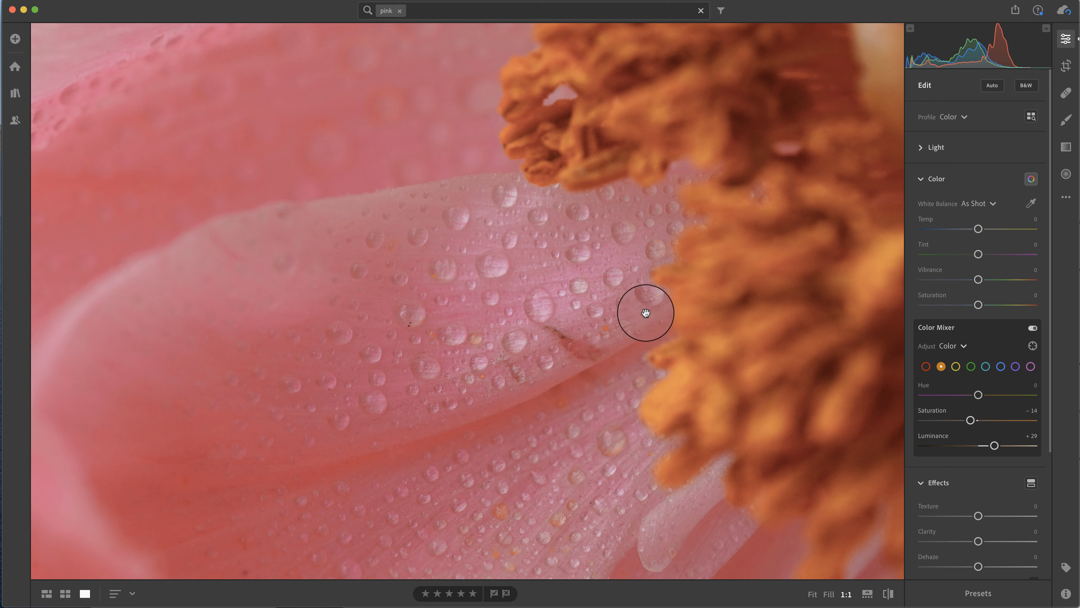
left_click(1066, 92)
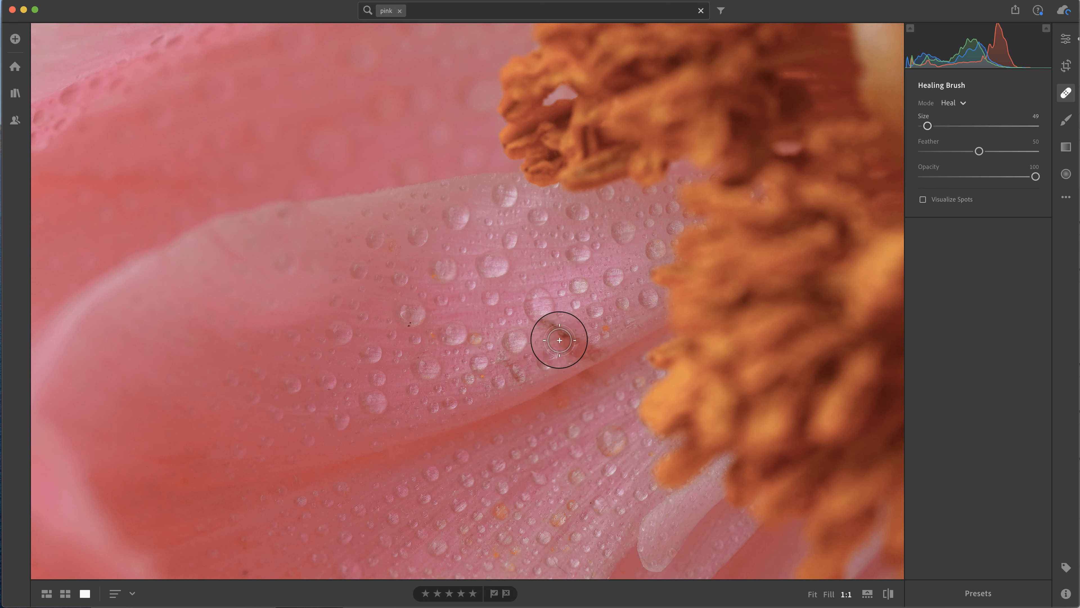
left_click(548, 335)
mouse_move(552, 332)
left_mouse_down()
mouse_move(590, 354)
mouse_move(572, 345)
left_mouse_up()
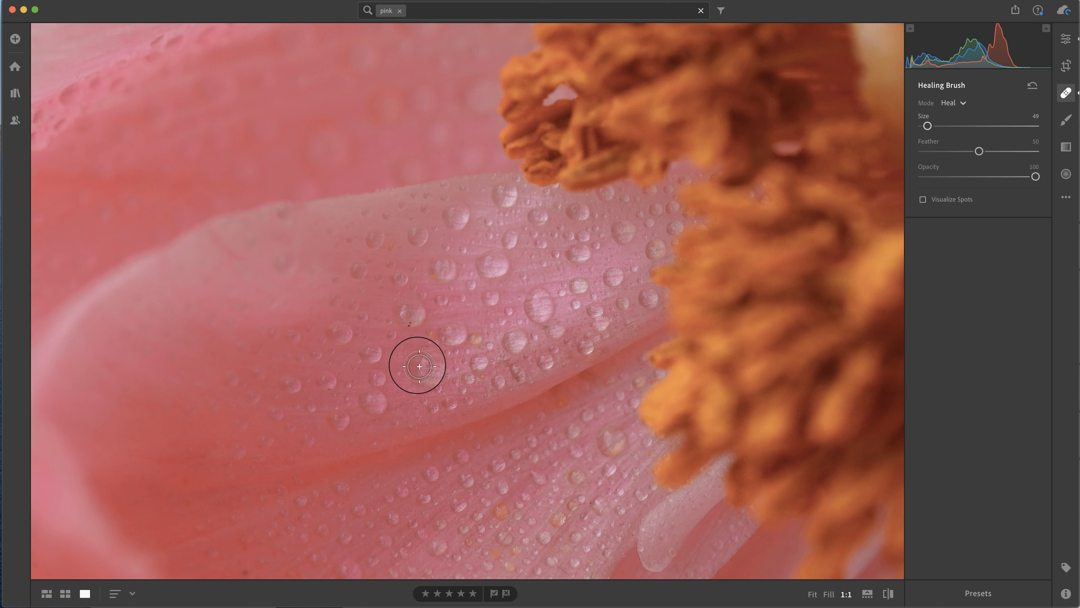
left_click(410, 330)
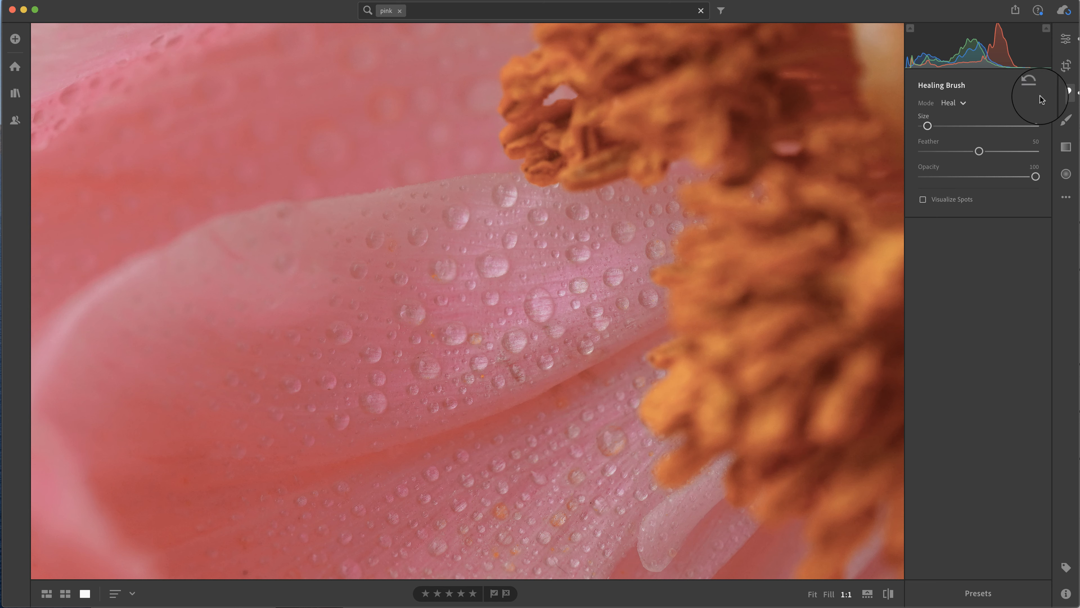
left_click(1065, 93)
left_click(824, 210)
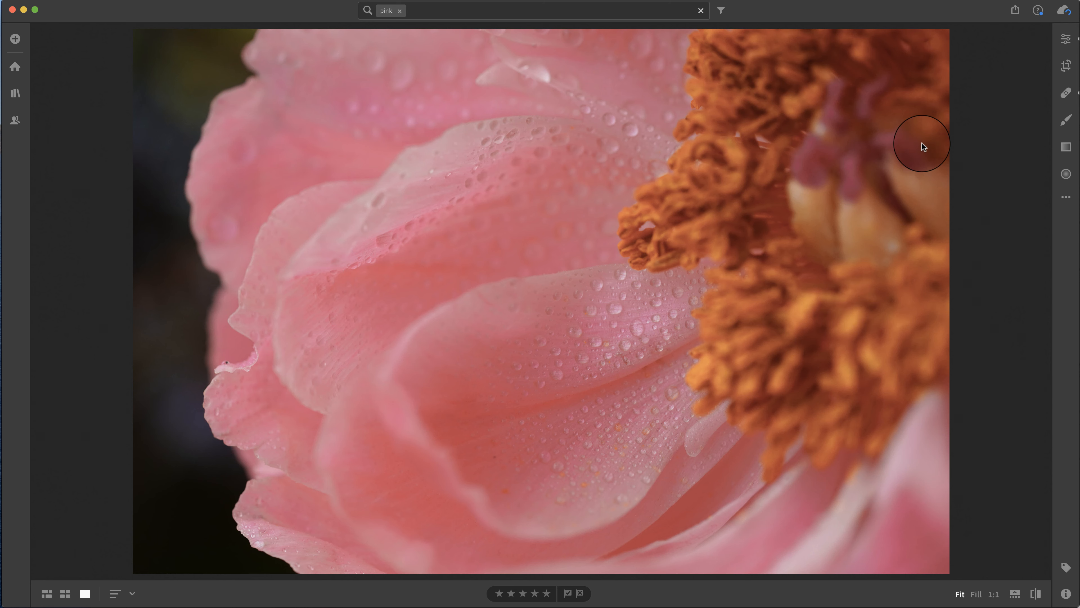
Paint a Texture +61 brush adjustment over the water drops on the central petal
left_click(1057, 123)
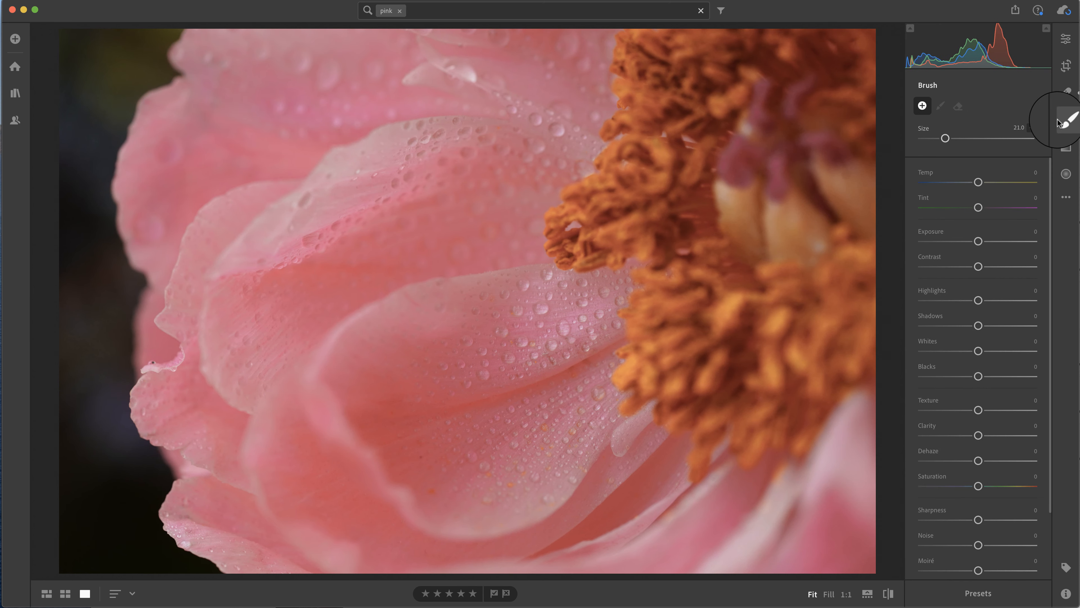
scroll(978, 339, "down", 3)
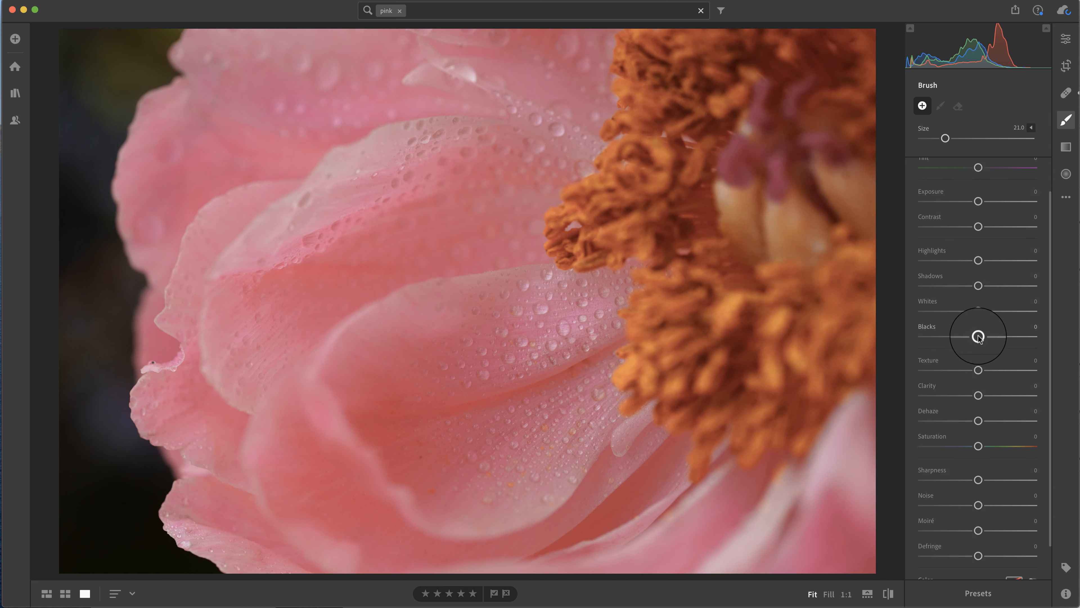
left_click_drag(978, 370, 1012, 371)
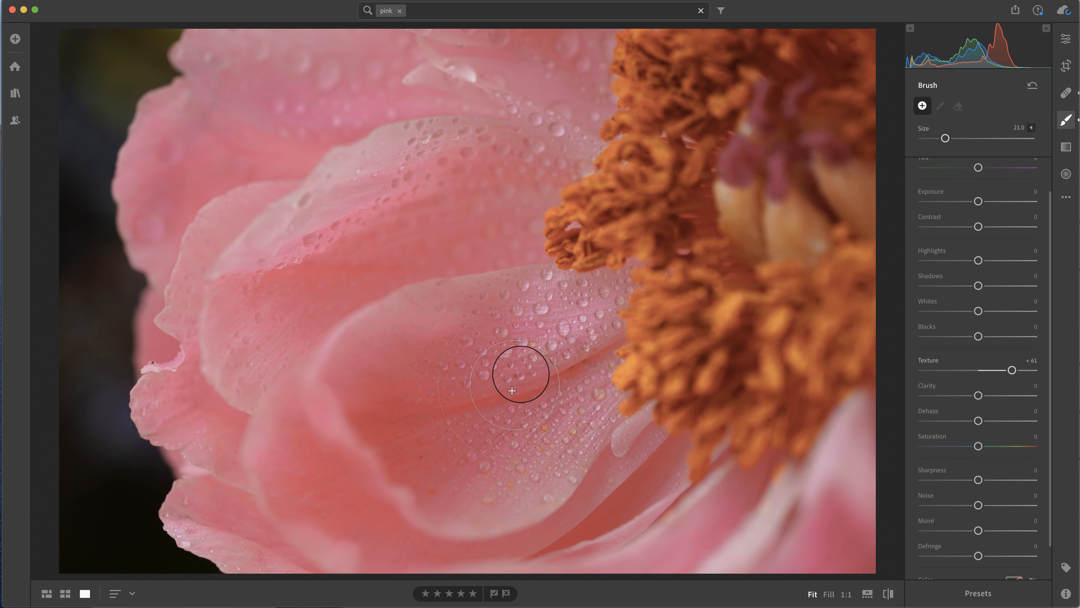
mouse_move(491, 336)
left_mouse_down()
mouse_move(594, 366)
mouse_move(534, 431)
mouse_move(502, 373)
left_mouse_up()
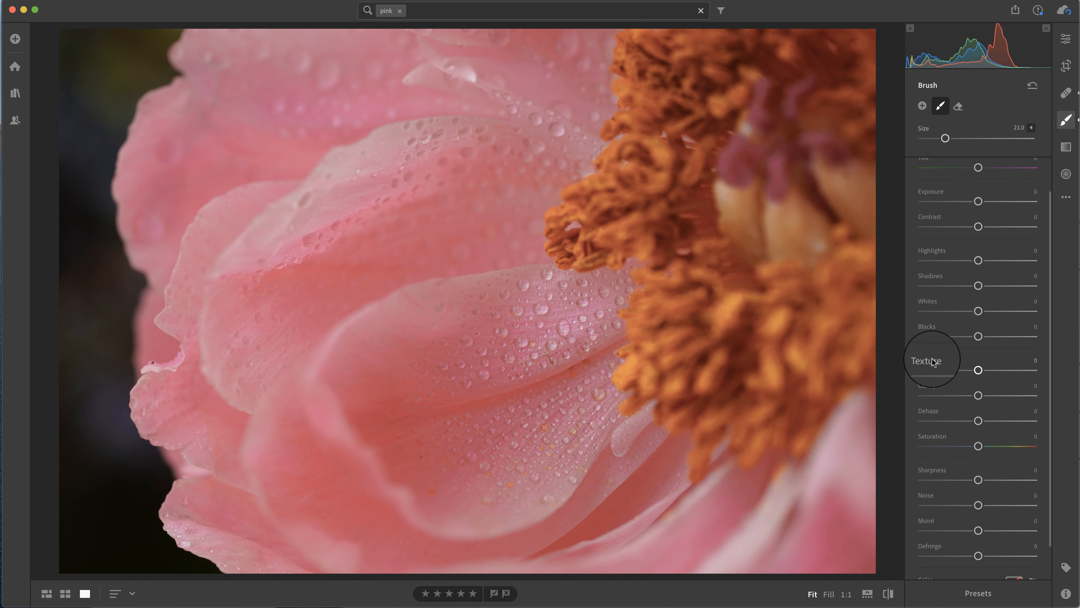
Try the brushed droplets' Texture at +100, reset it, and set it to +52
left_click_drag(975, 370, 1011, 372)
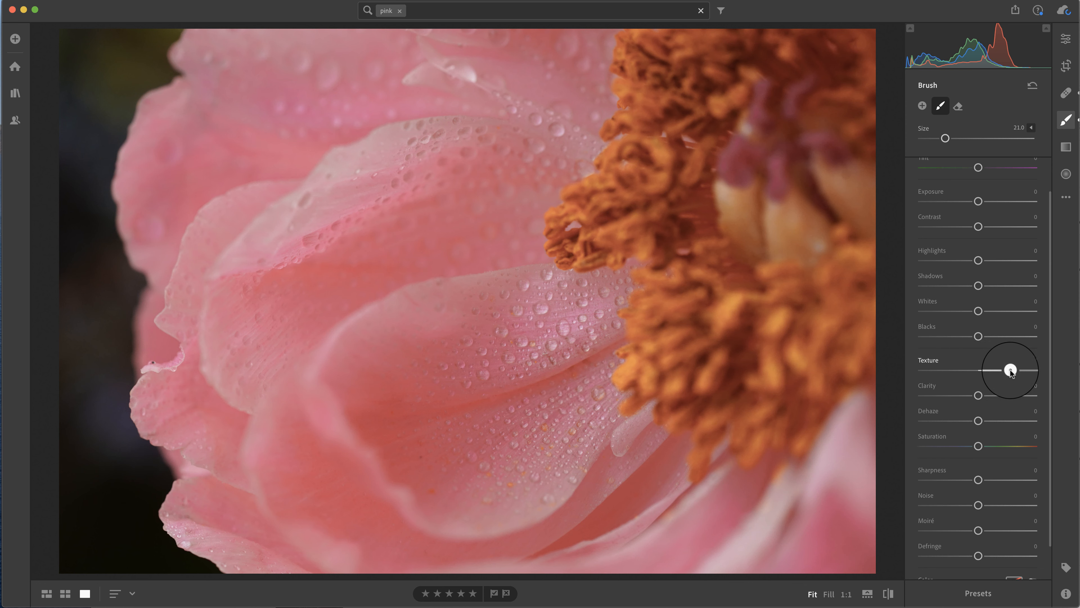
left_click_drag(1012, 371, 1078, 370)
left_click(925, 360)
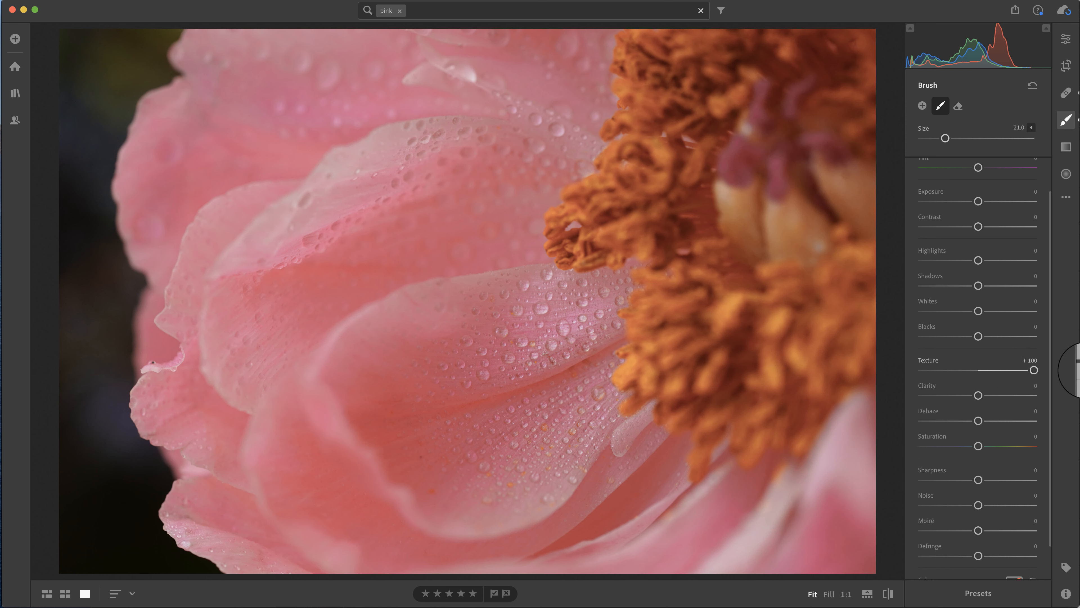
left_click(925, 361)
left_click_drag(974, 371, 1007, 372)
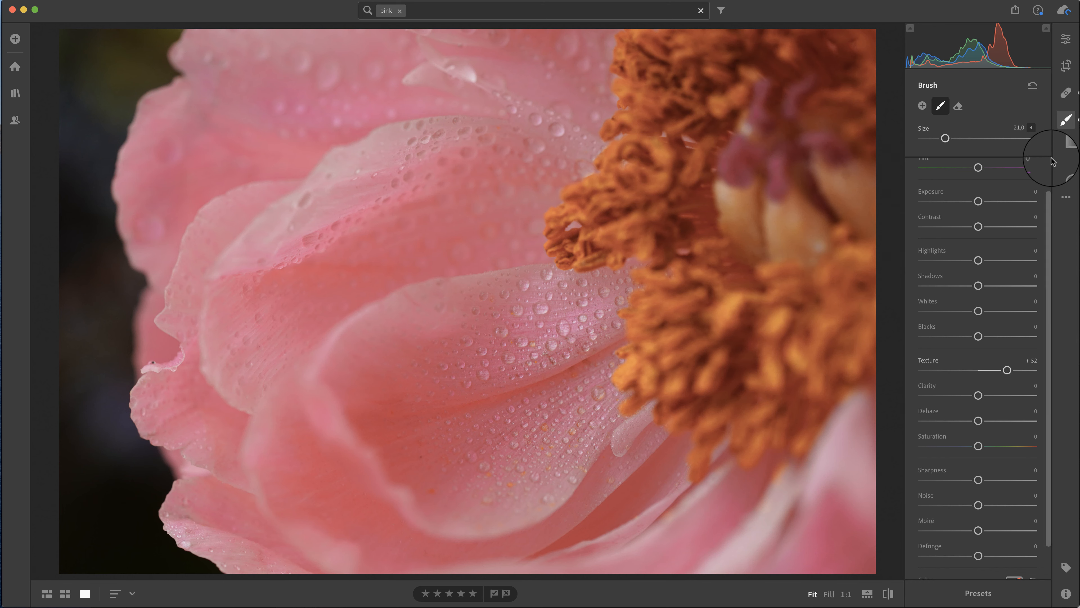
Place a diagonal linear gradient with its mask overlay shown over the orange stamens in the photo's upper-right corner and set Dehaze to -54
left_click(1066, 147)
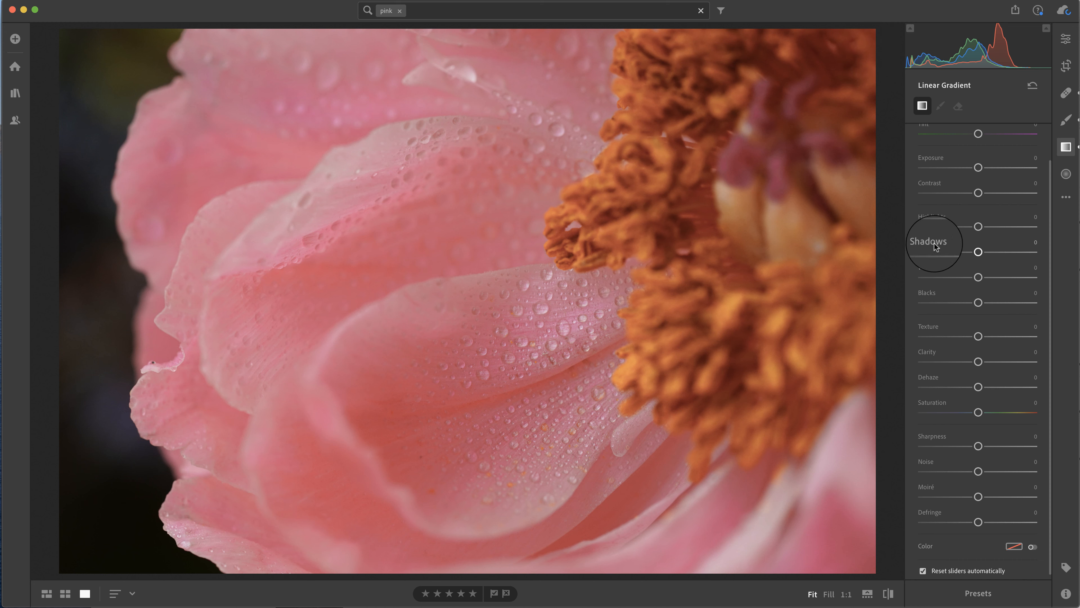
key("o")
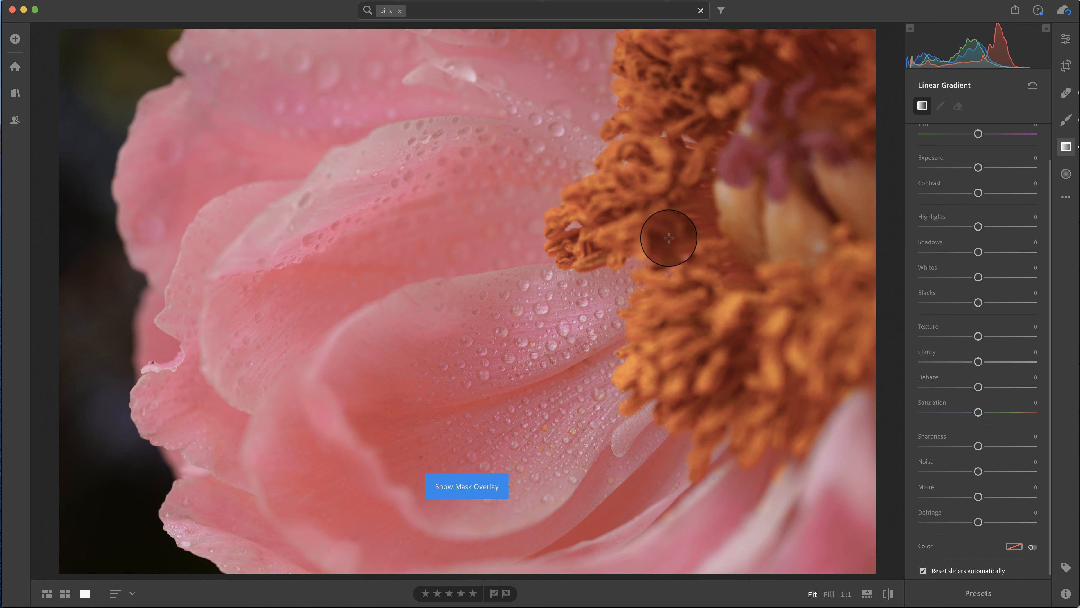
key("o")
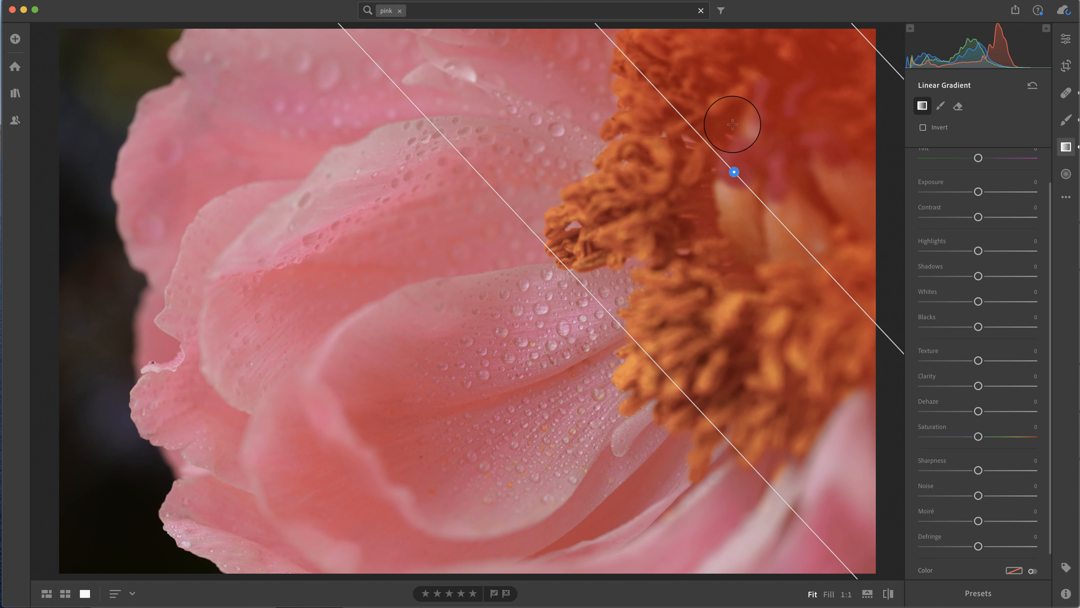
left_click_drag(734, 172, 692, 188)
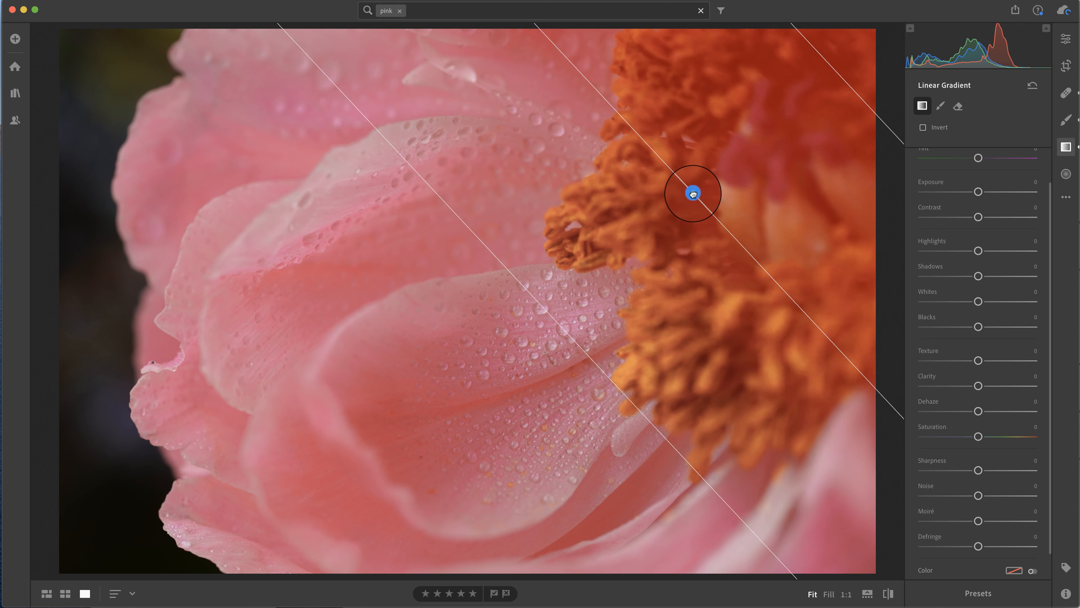
scroll(976, 439, "down", 2)
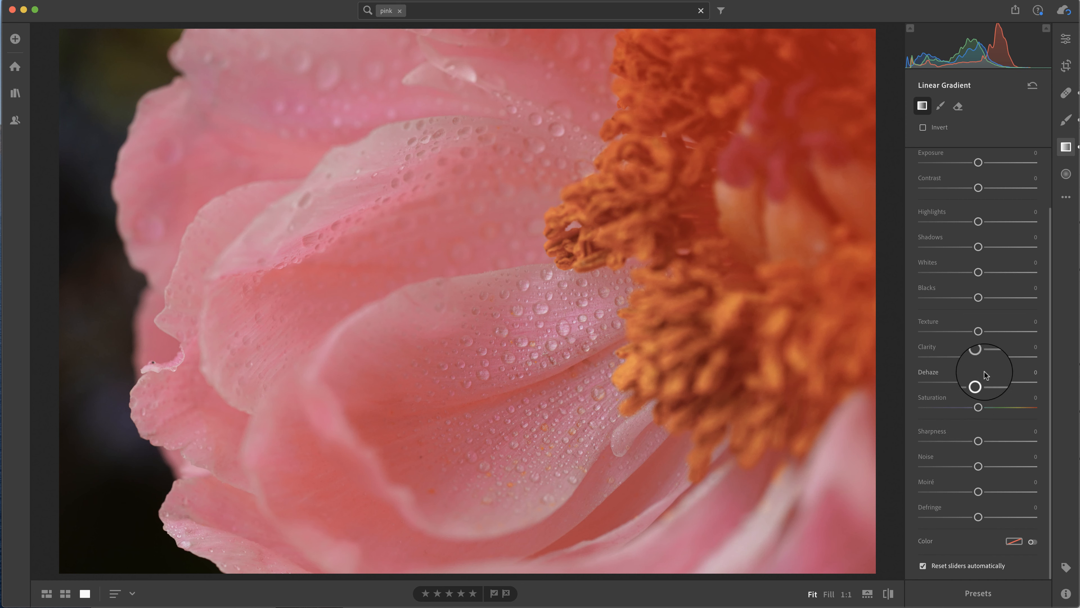
left_click_drag(978, 382, 948, 381)
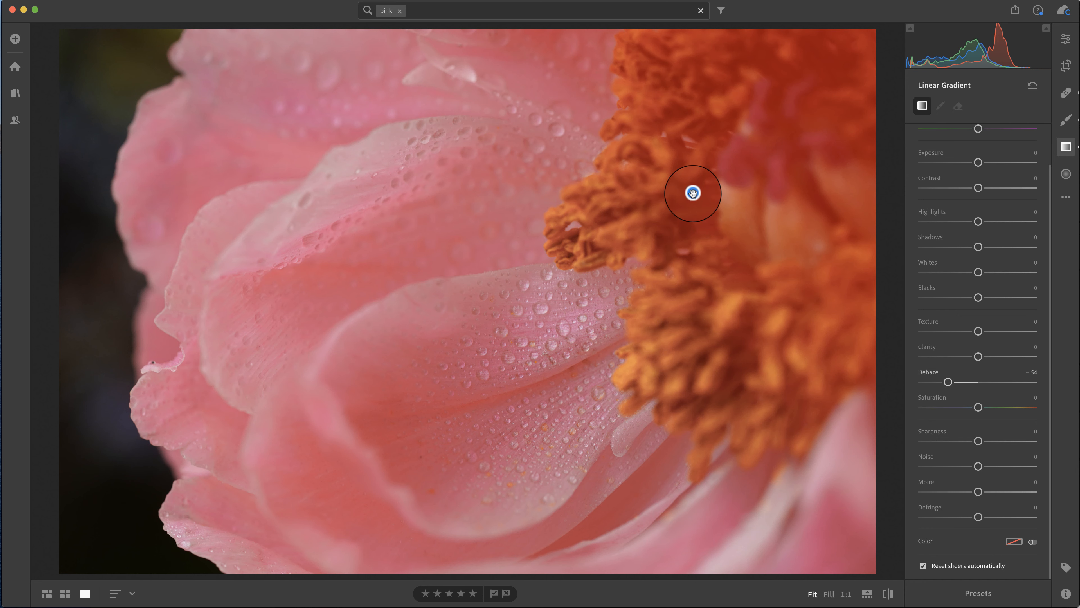
Extend the stamen gradient's outer edge farther across the petals and set its Dehaze to -85
left_click(693, 192)
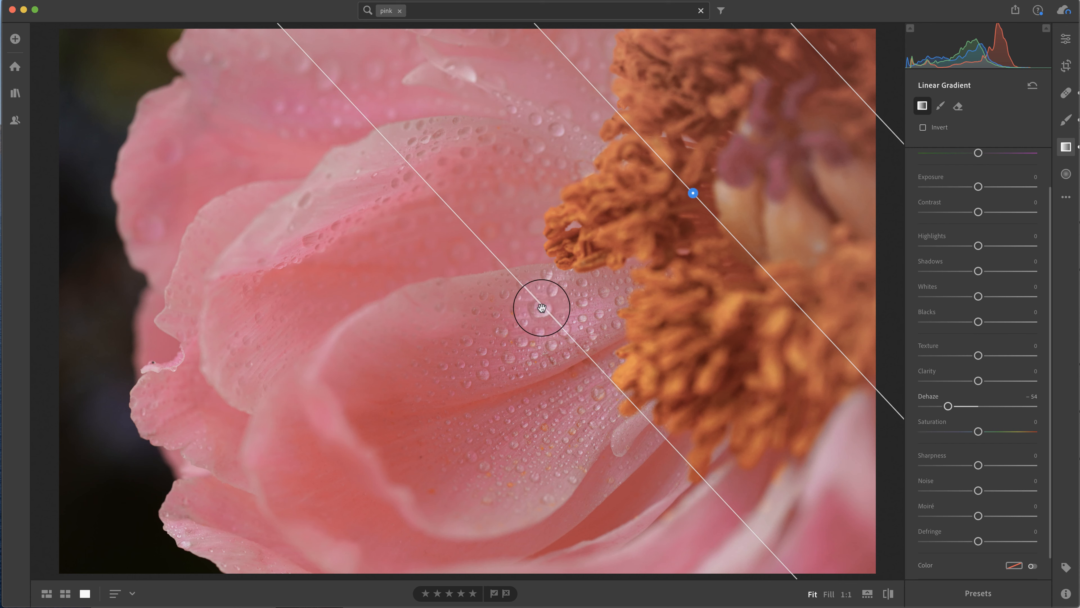
left_click_drag(542, 307, 364, 368)
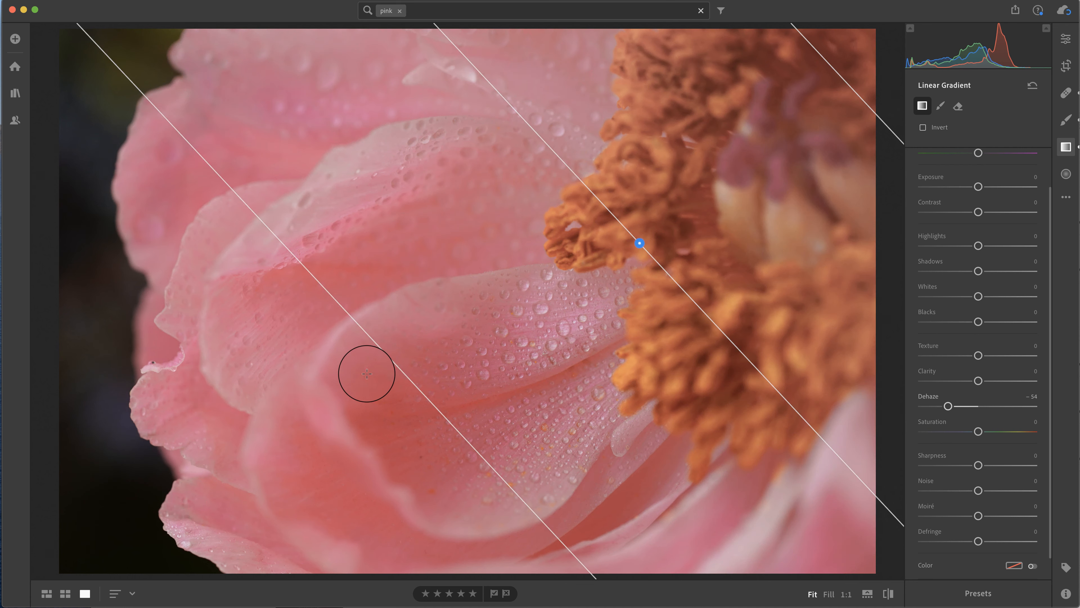
left_click_drag(948, 406, 930, 408)
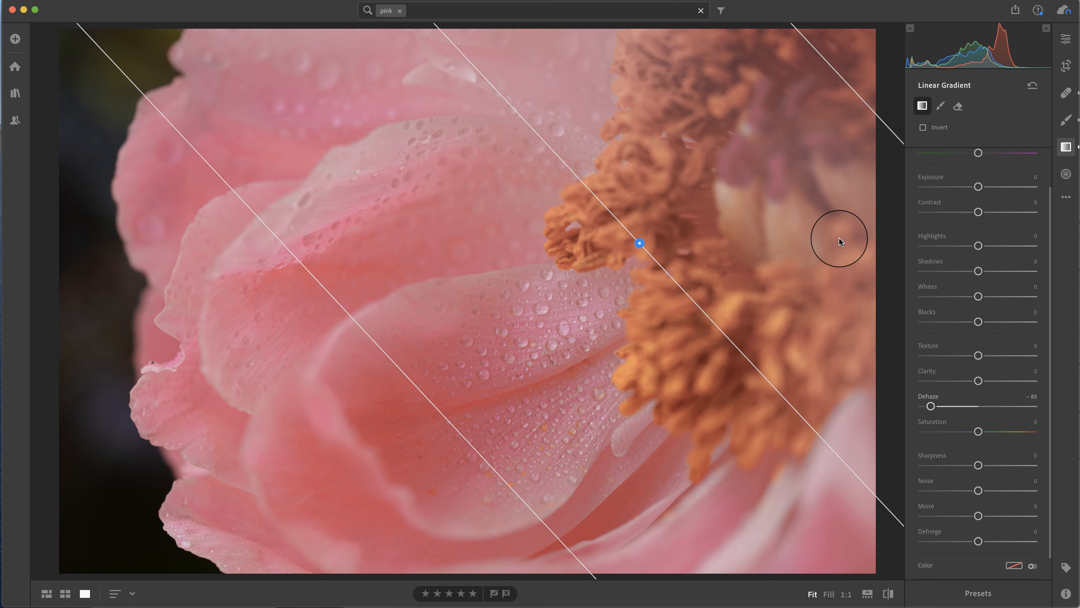
Add a second linear gradient from the photo's dark left edge into the outer petals and set its Dehaze to -35
left_click(1066, 175)
left_click(1066, 147)
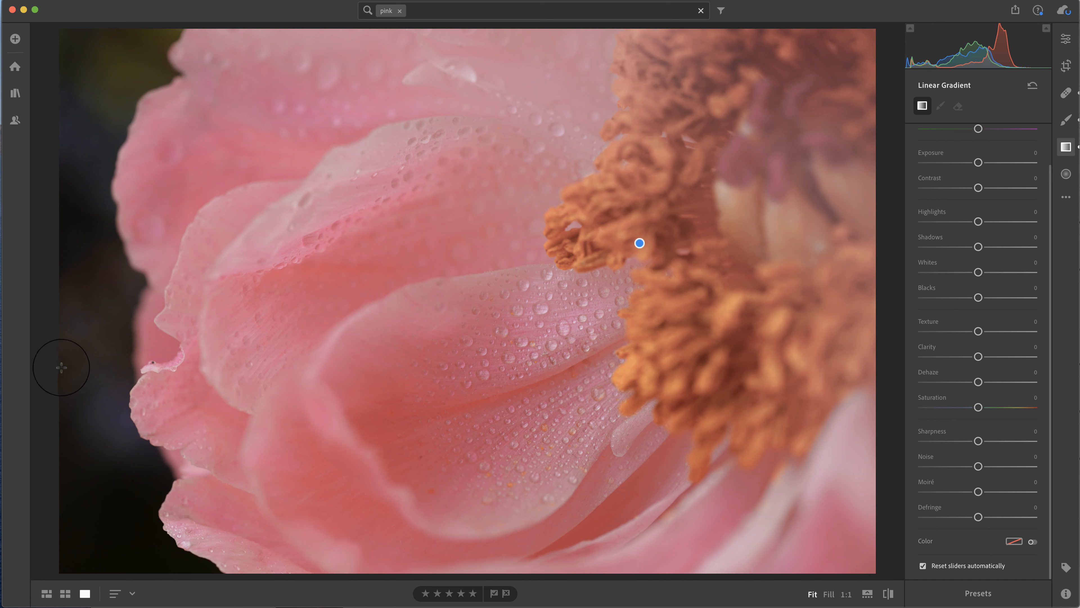
left_click_drag(61, 364, 300, 323)
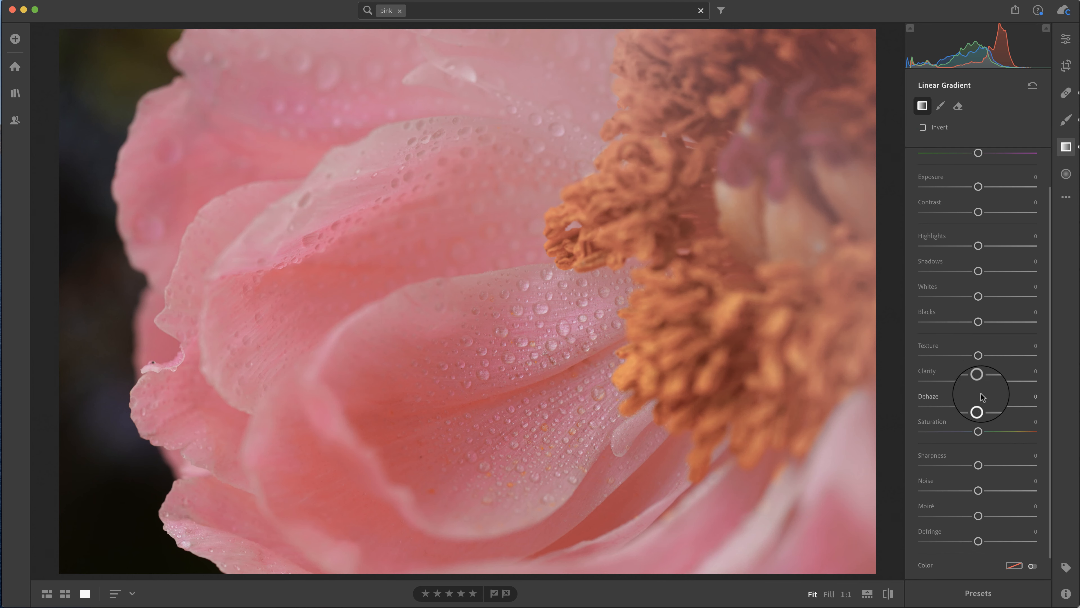
mouse_move(978, 406)
left_mouse_down()
mouse_move(945, 406)
mouse_move(958, 409)
left_mouse_up()
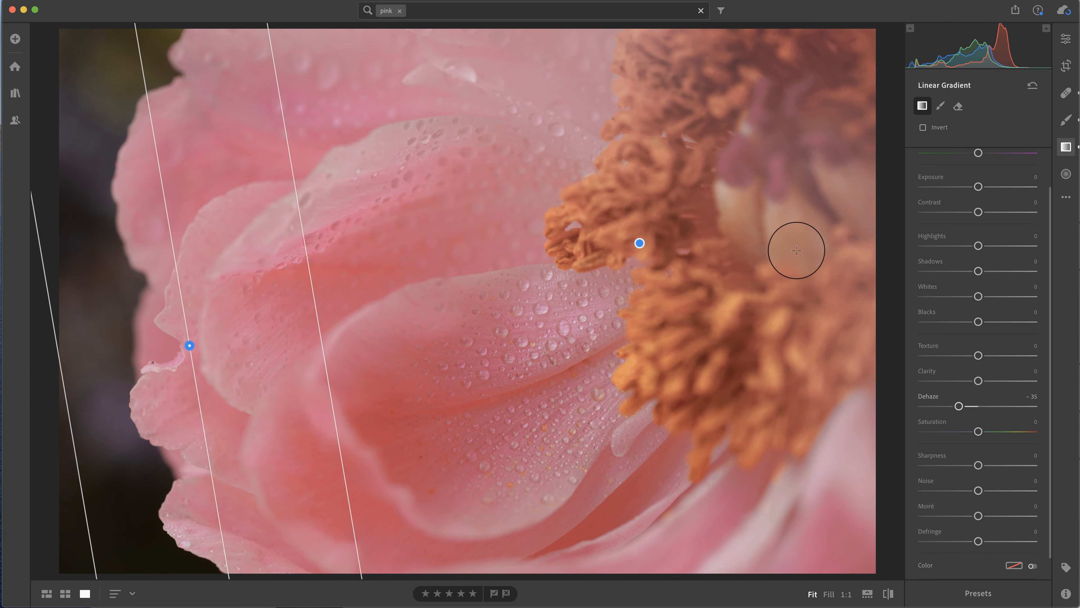
Reduce the haze effect by setting Dehaze to -38 on the stamen gradient and -16 on the left-edge gradient
left_click(639, 243)
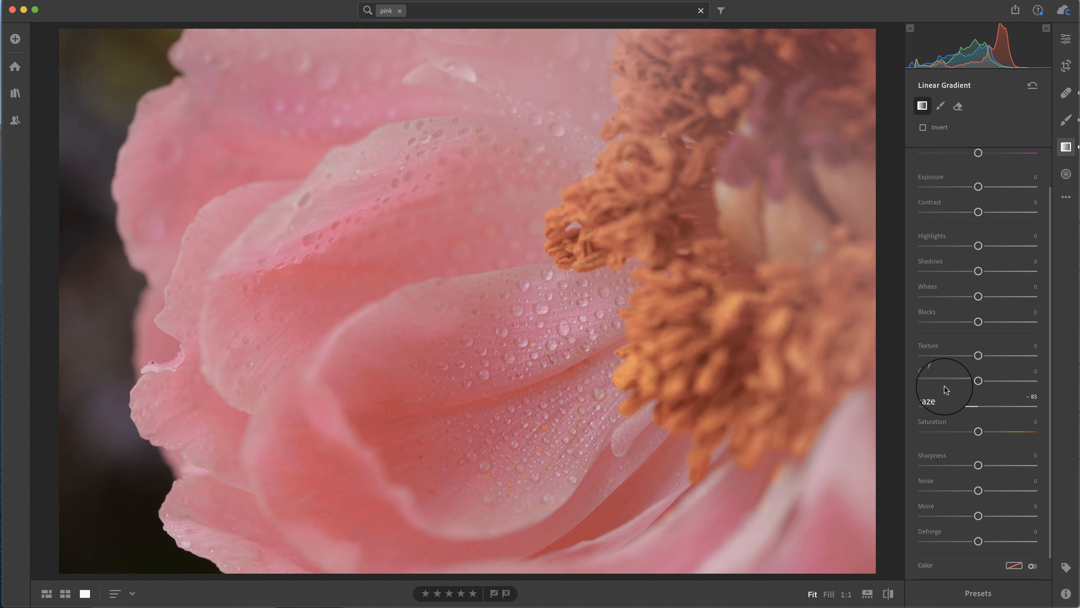
left_click_drag(931, 406, 958, 408)
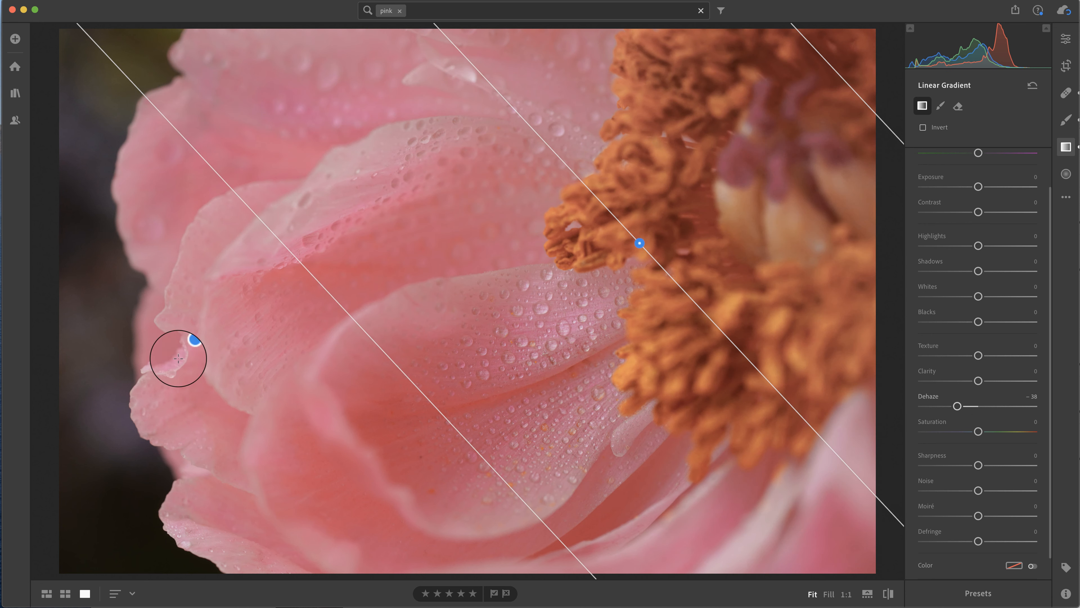
left_click_drag(188, 345, 189, 345)
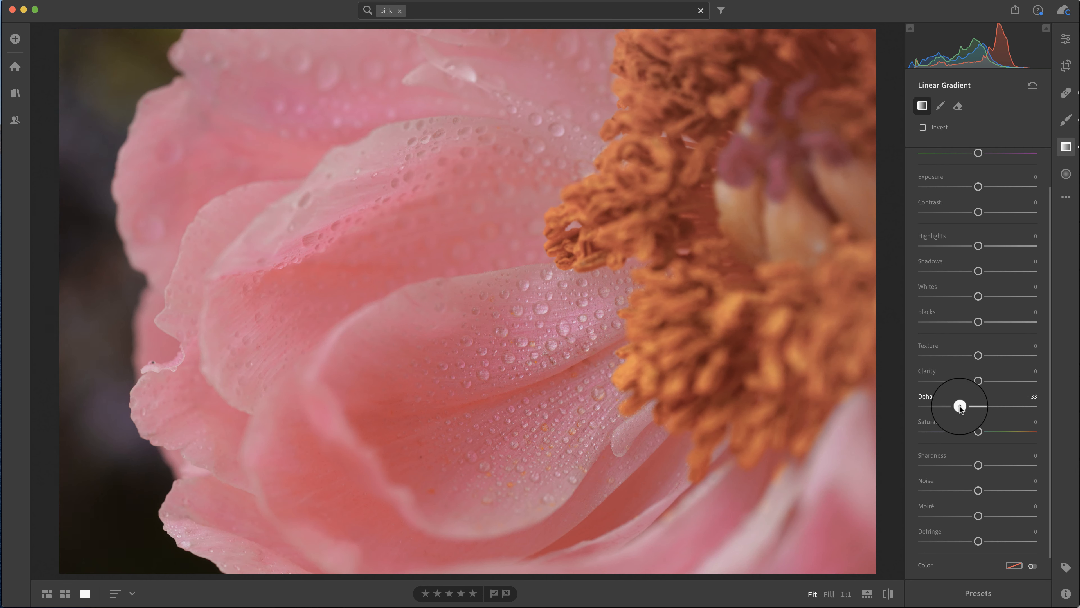
left_click_drag(960, 406, 970, 407)
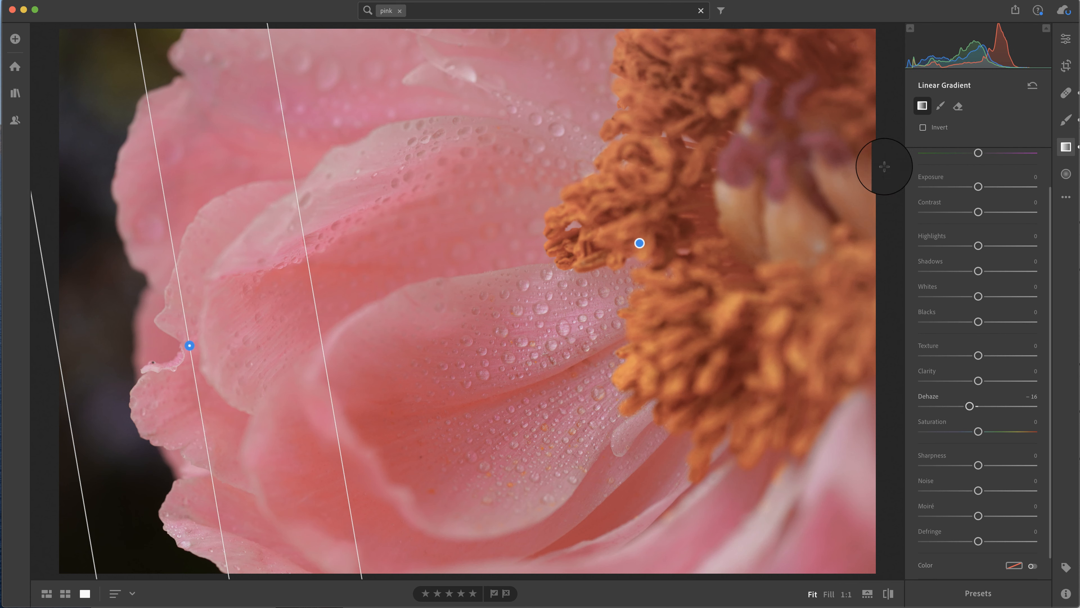
Leave the gradient tool and set the whole photo's Contrast to +22 and Exposure to +0.61
left_click(1063, 148)
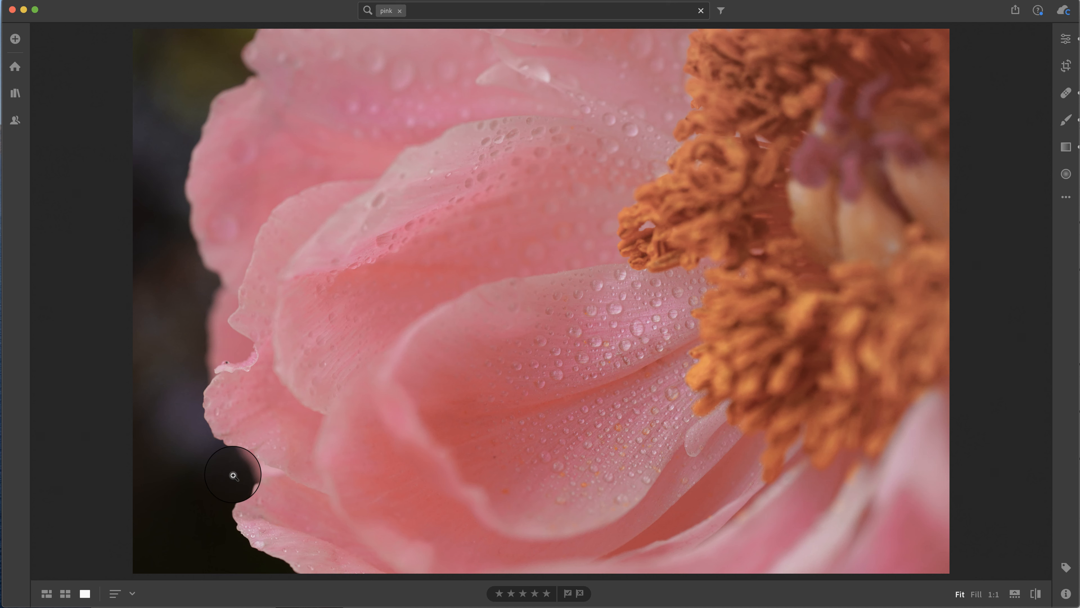
key("e")
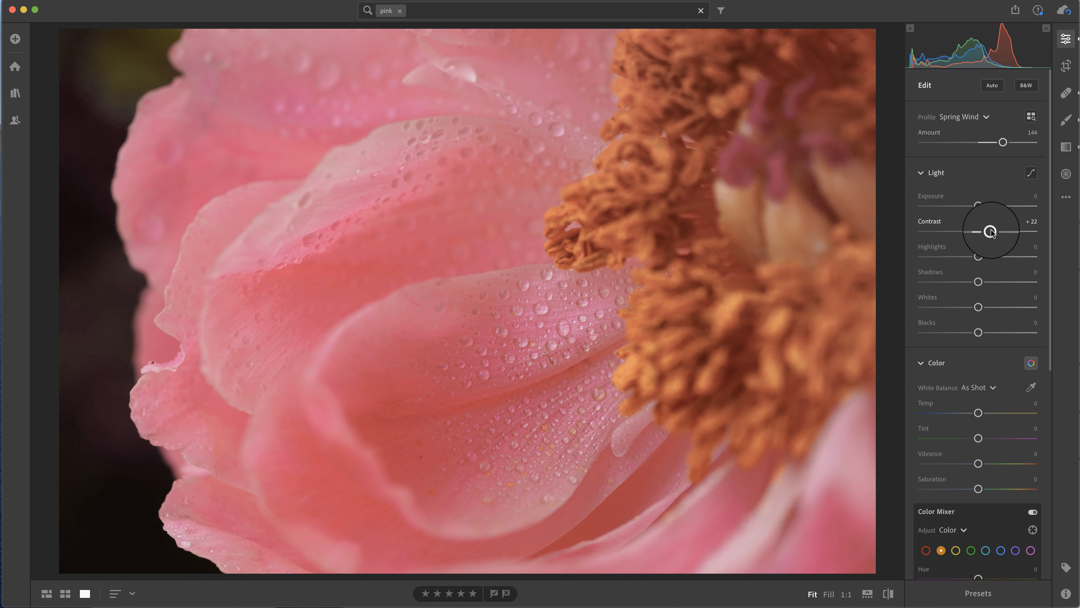
scroll(991, 232, "down", 3)
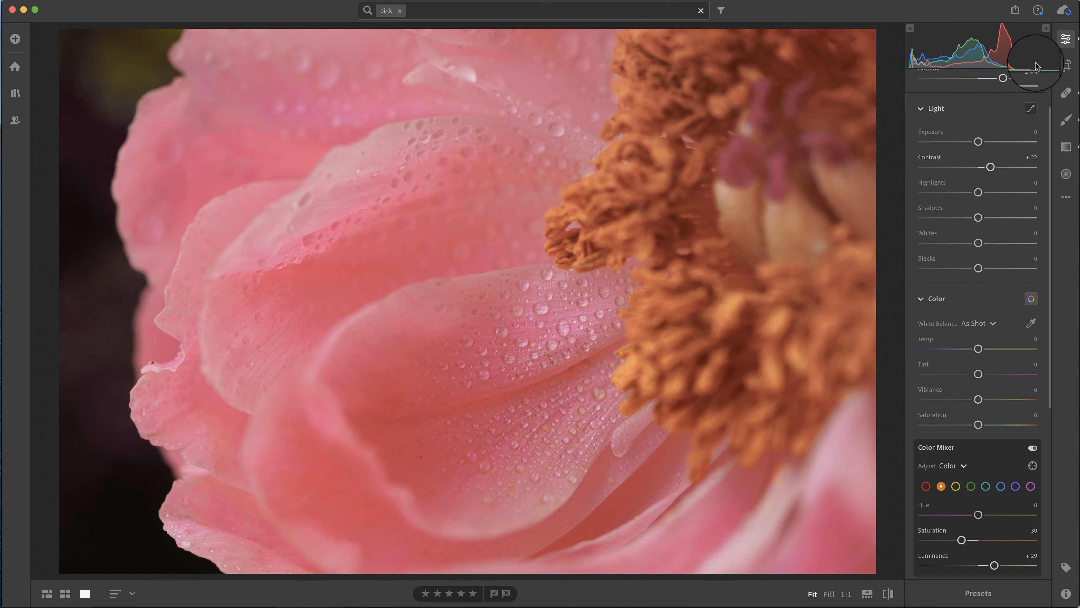
left_click_drag(980, 143, 987, 140)
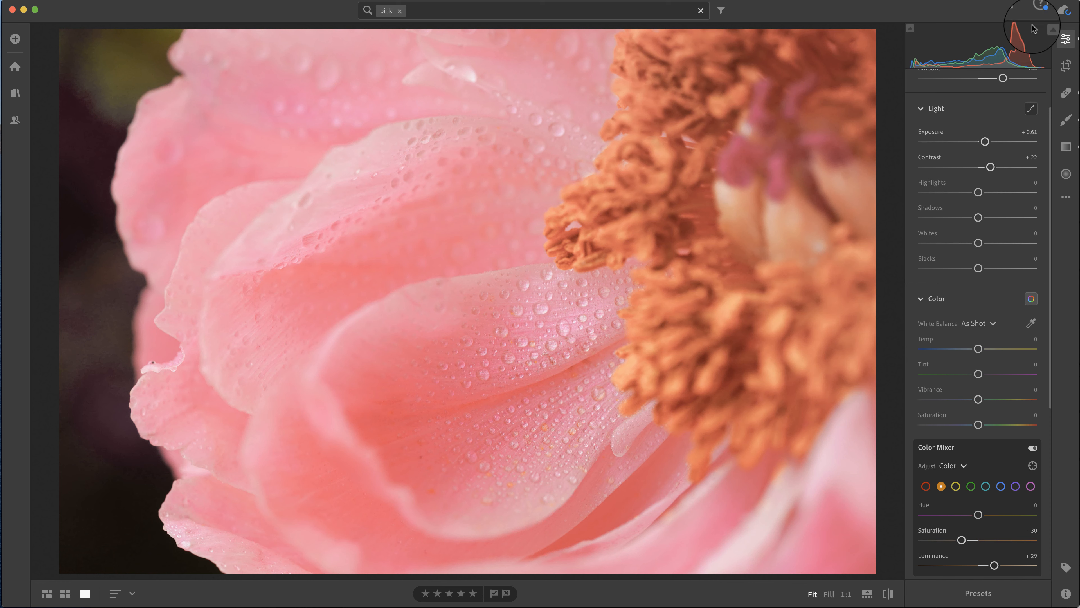